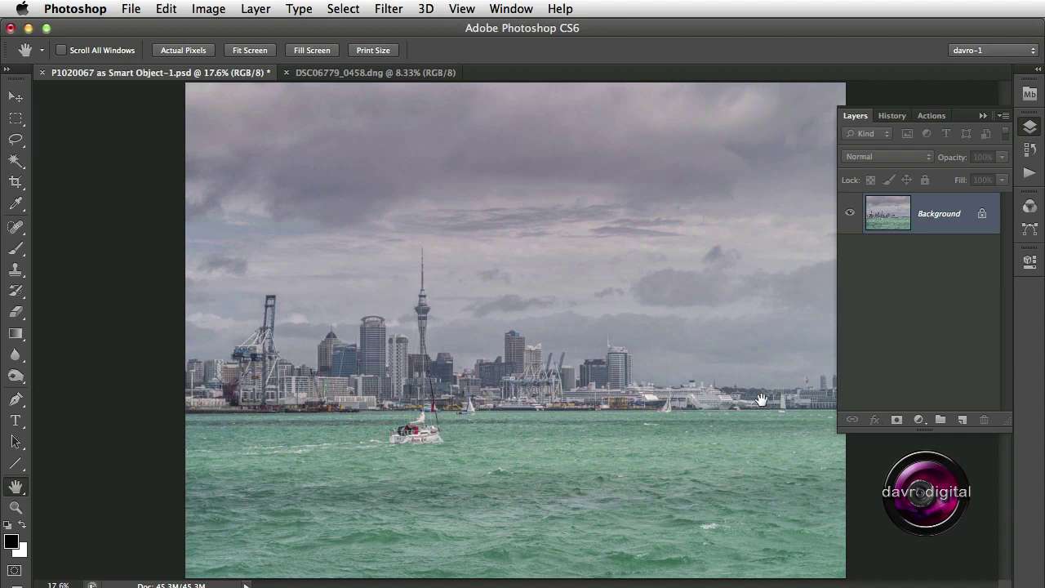
Start recording a new action named Polar-detail in the workflow1 set
click(932, 116)
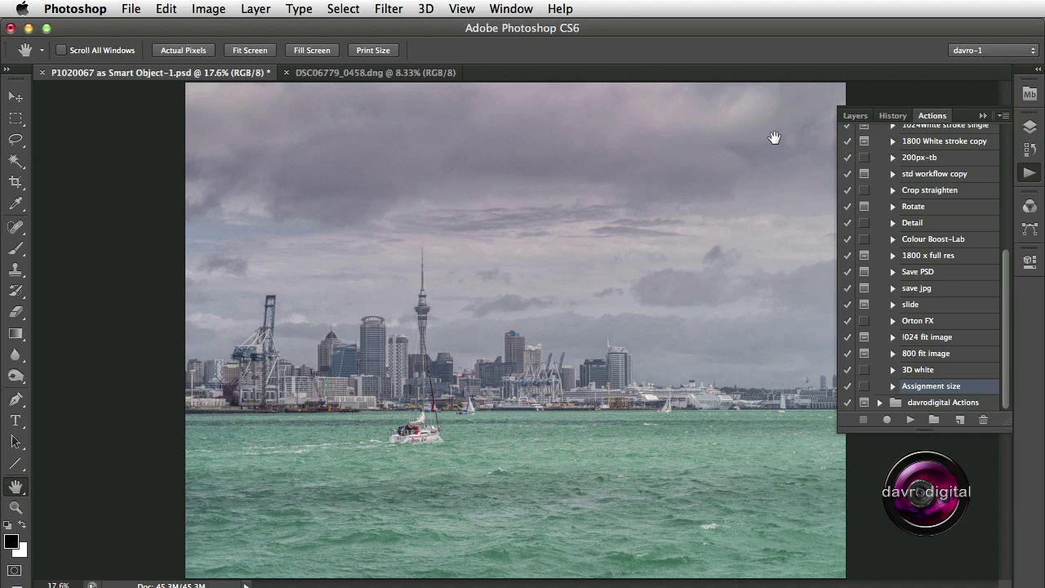
click(510, 9)
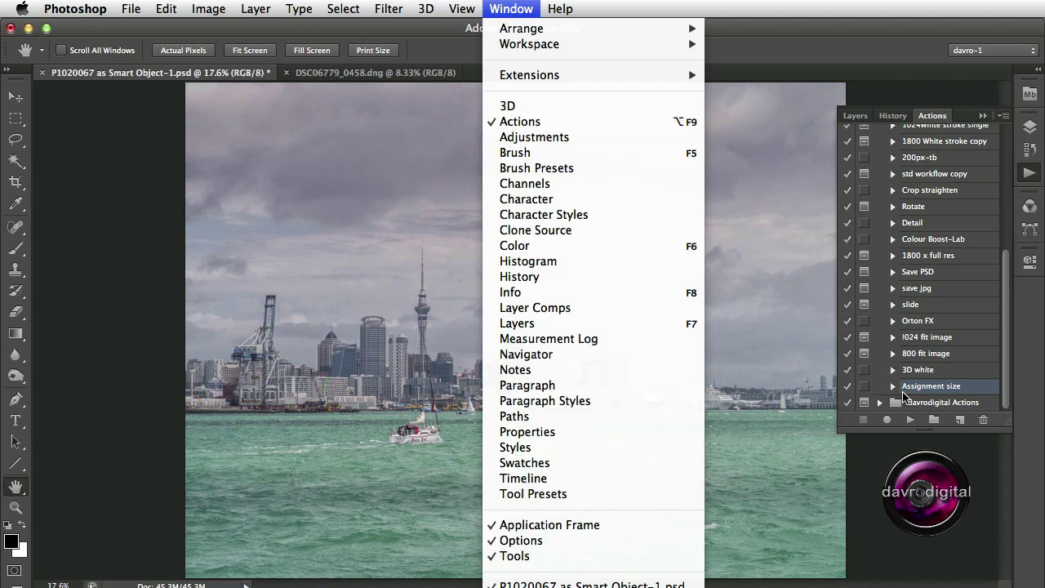
click(961, 421)
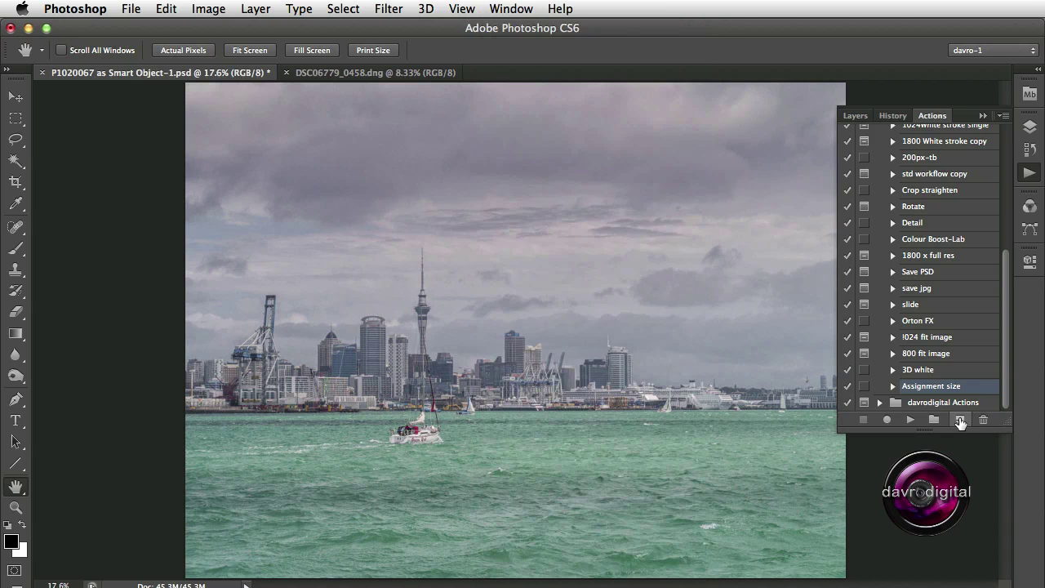
click(961, 421)
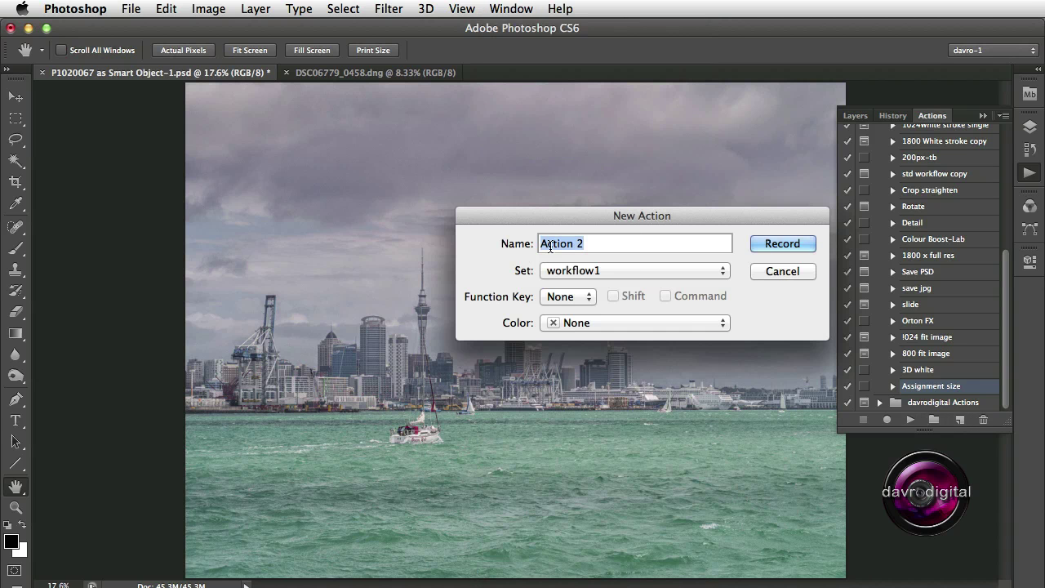
text(Polar)
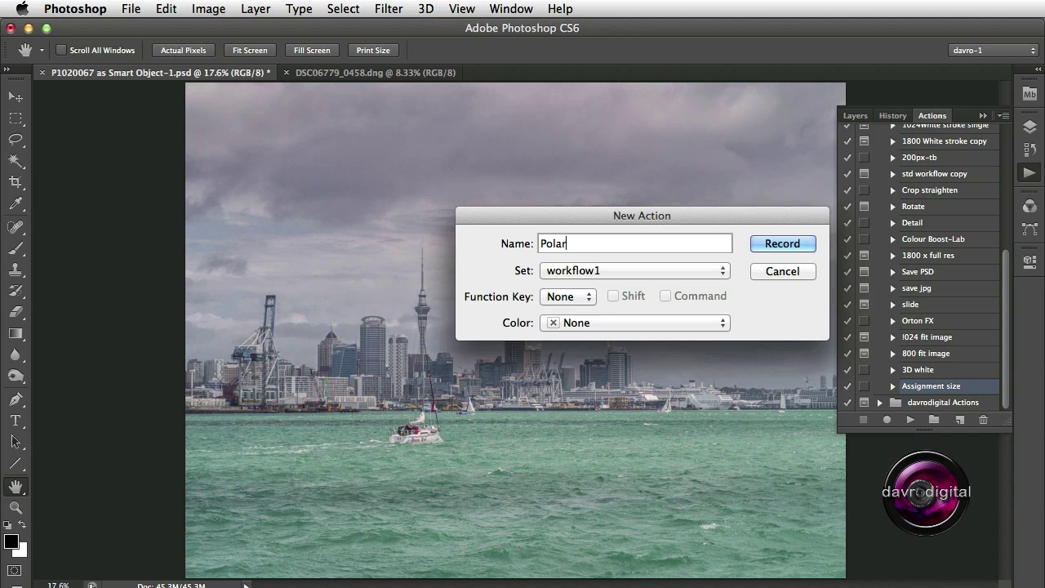
text(-detail)
click(788, 244)
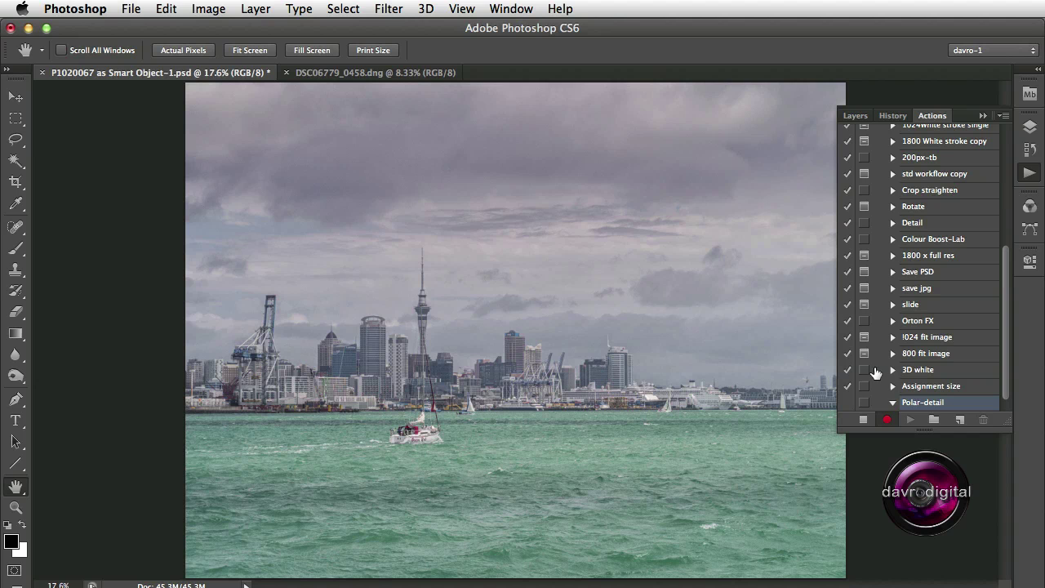
Duplicate the Background layer of the harbour photo onto a new layer
click(854, 116)
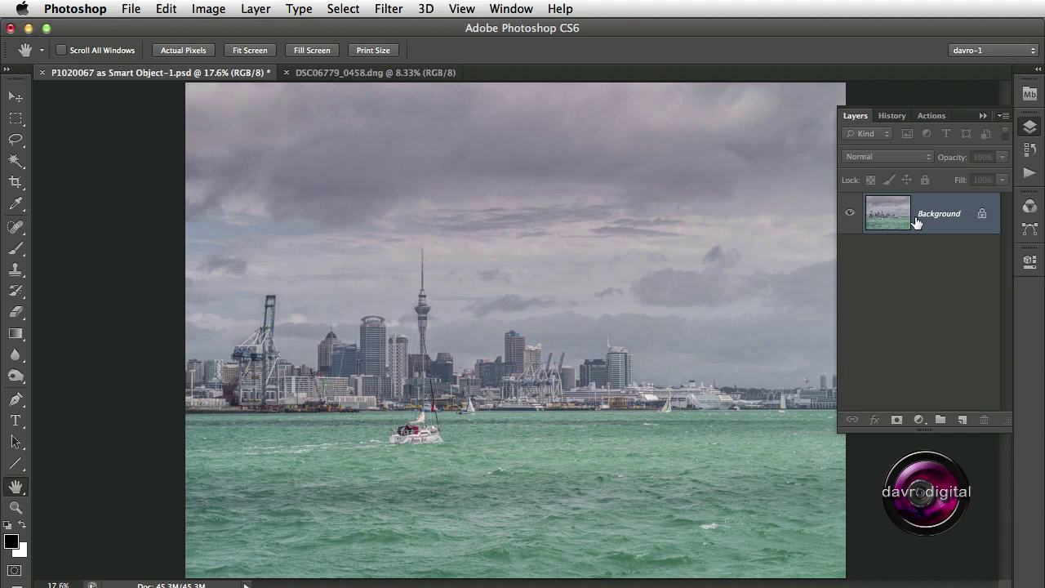
drag(916, 222, 916, 218)
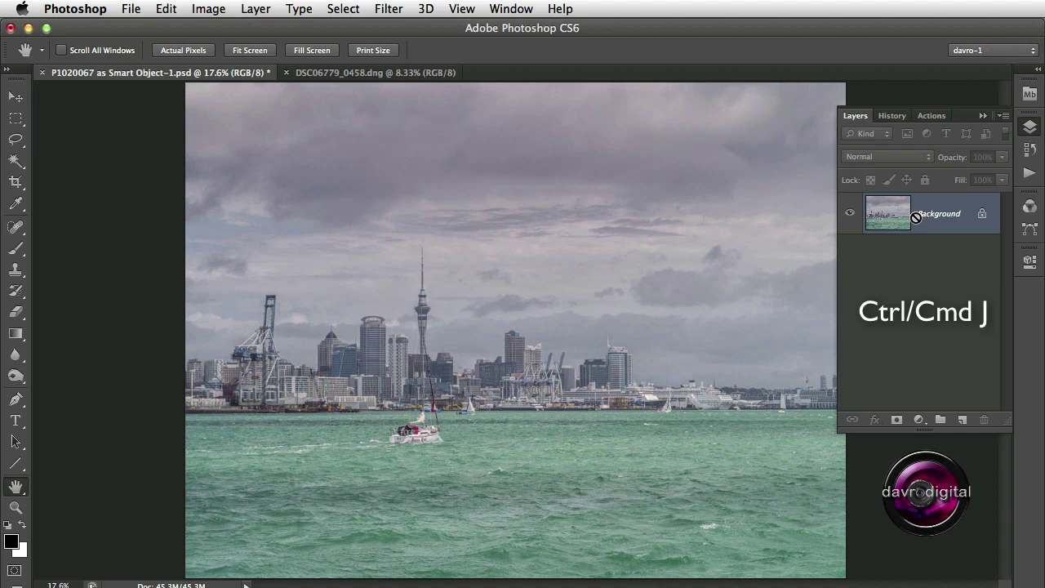
key(super+j)
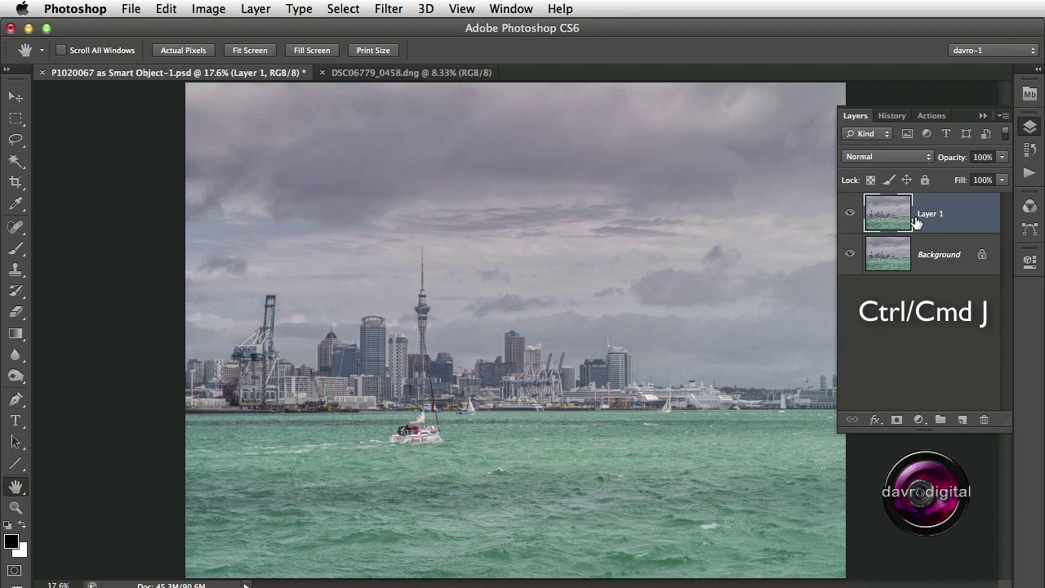
Isolate the Red channel of the duplicated layer, select the entire canvas and copy it
click(1029, 207)
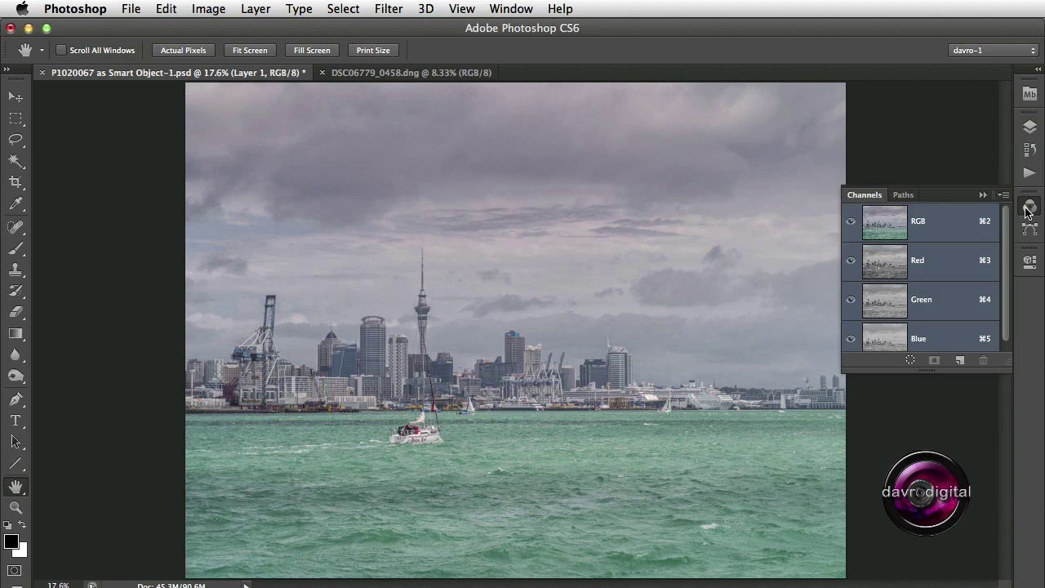
click(509, 10)
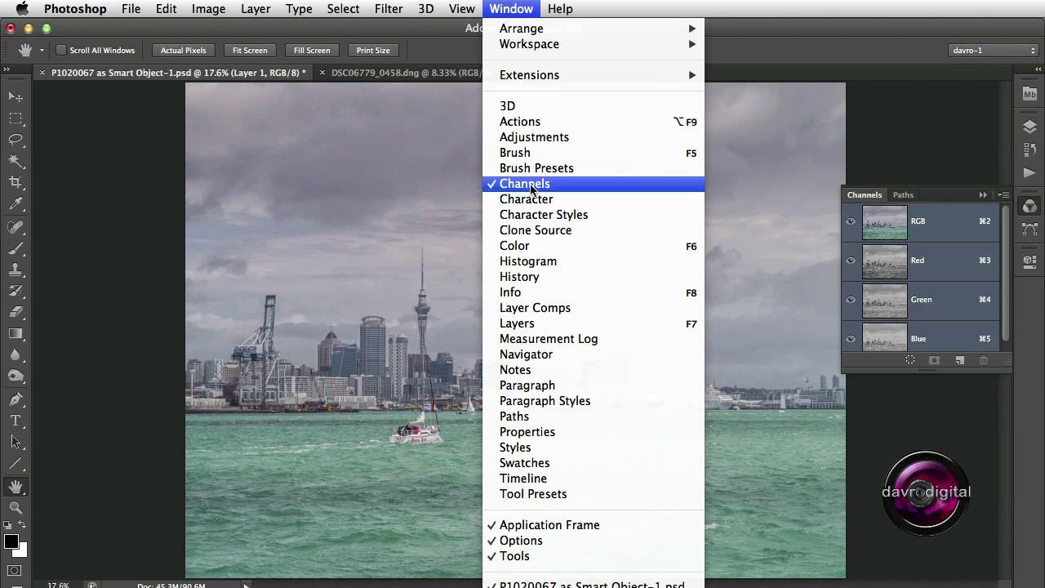
click(930, 159)
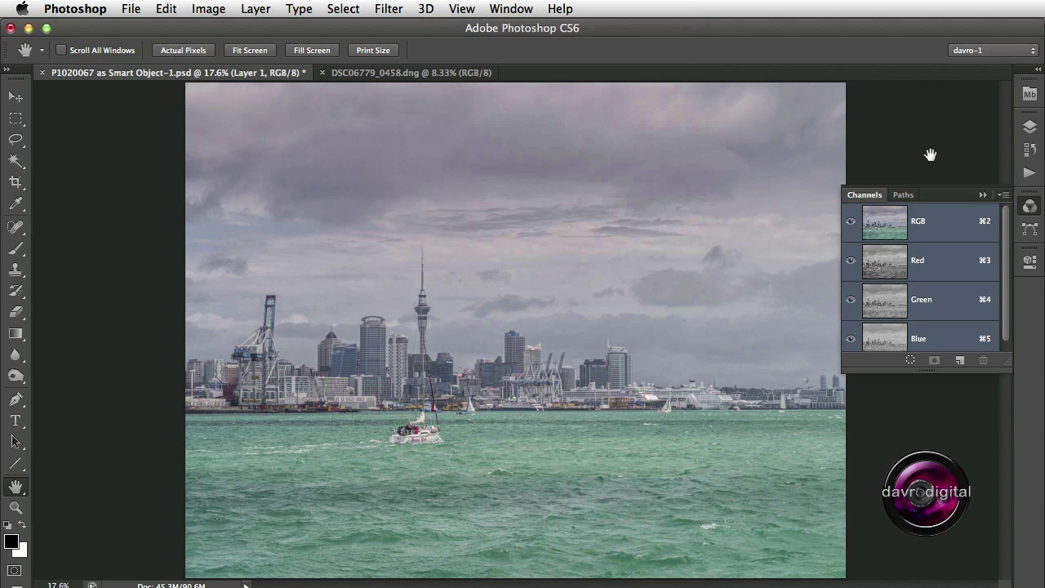
click(936, 266)
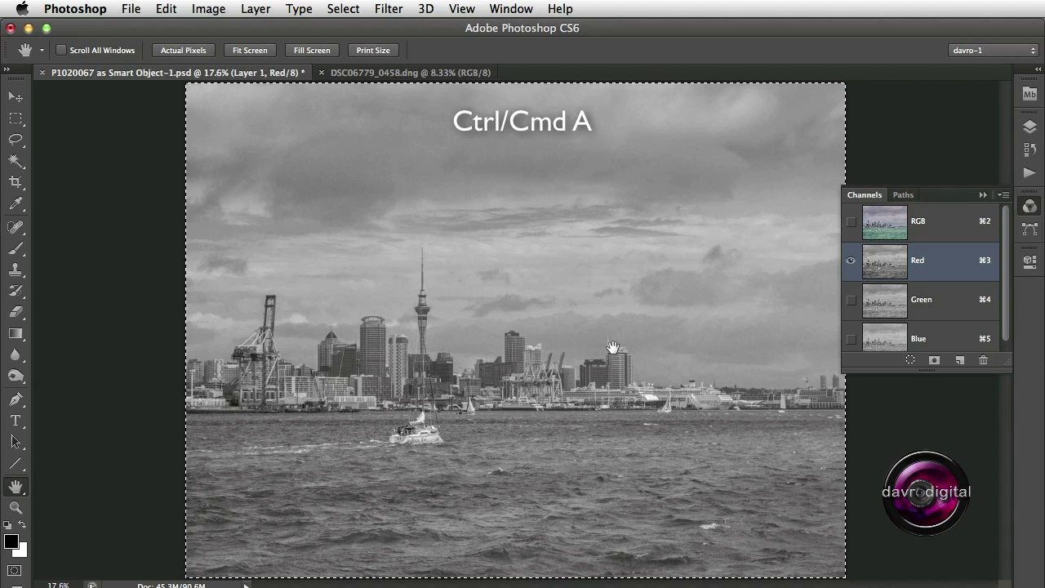
key(super+c)
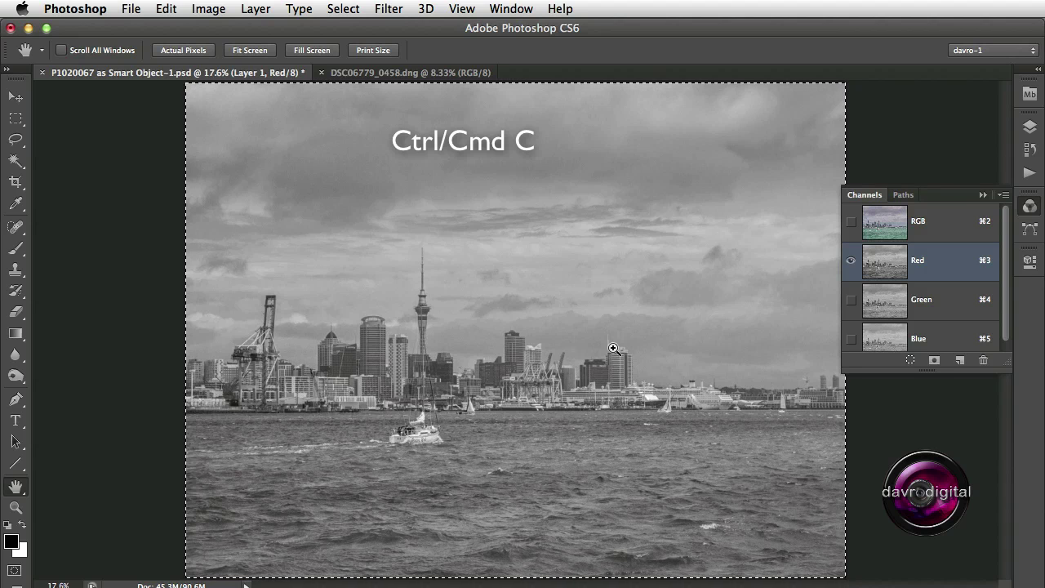
key(super+c)
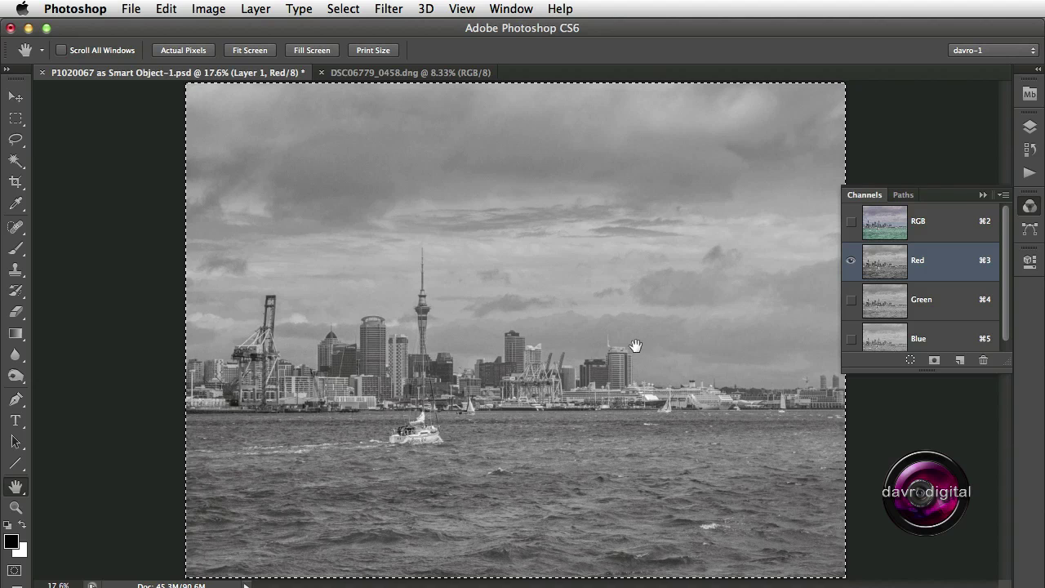
Convert the image to Lab Color mode without flattening the layers
click(208, 9)
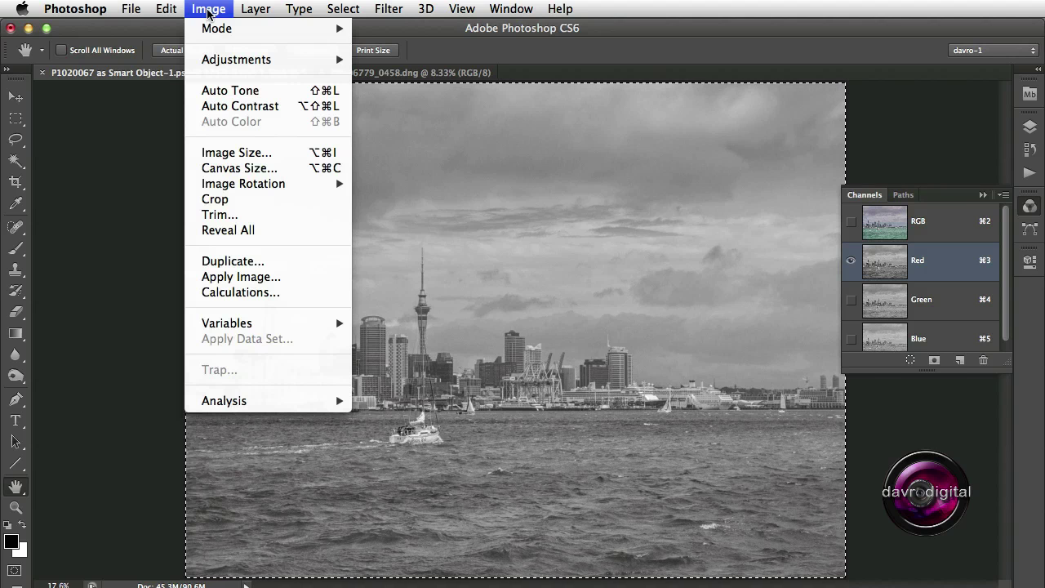
mouse_move(262, 31)
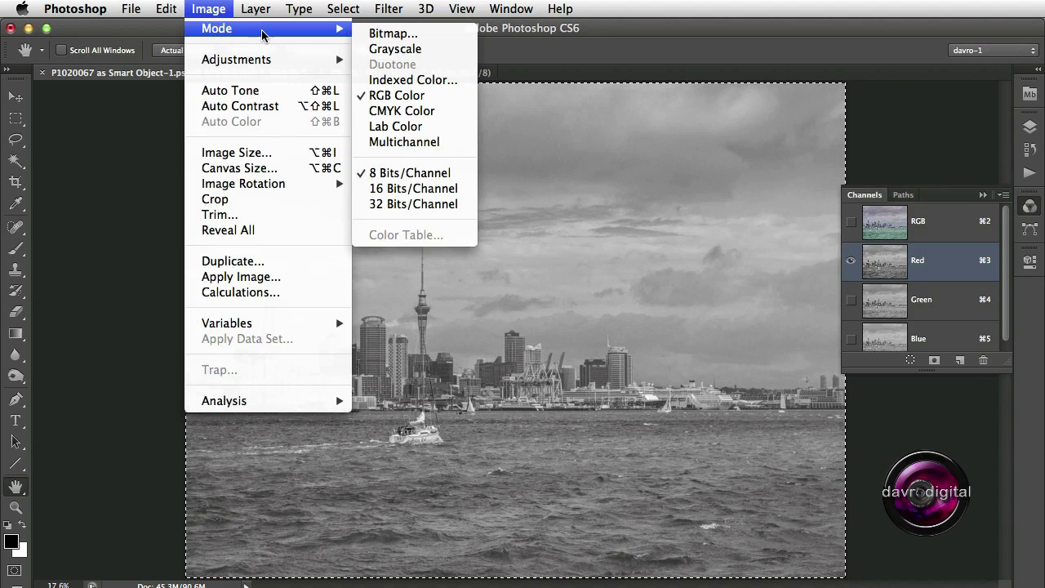
click(409, 128)
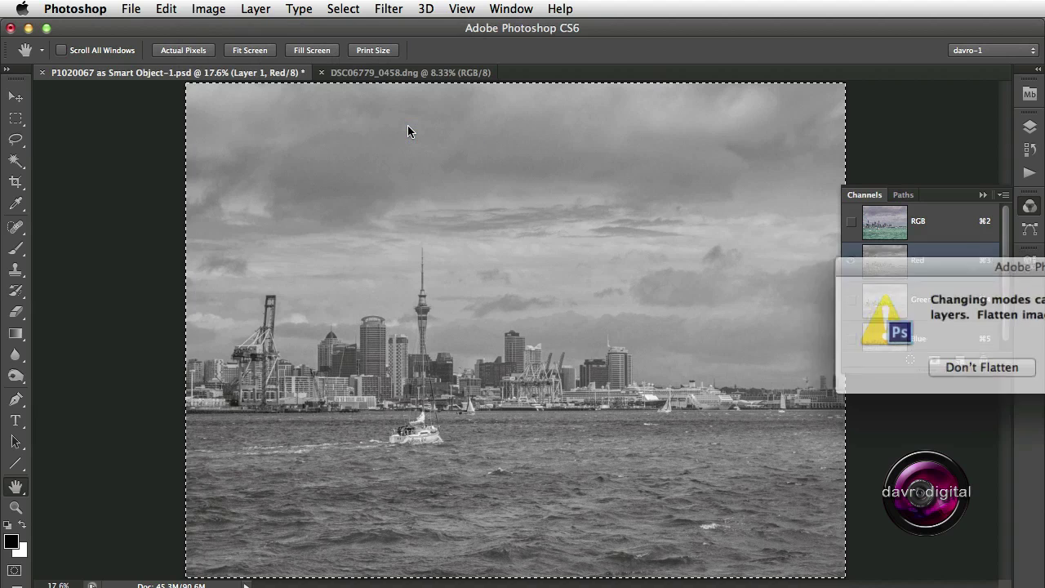
drag(948, 270, 529, 206)
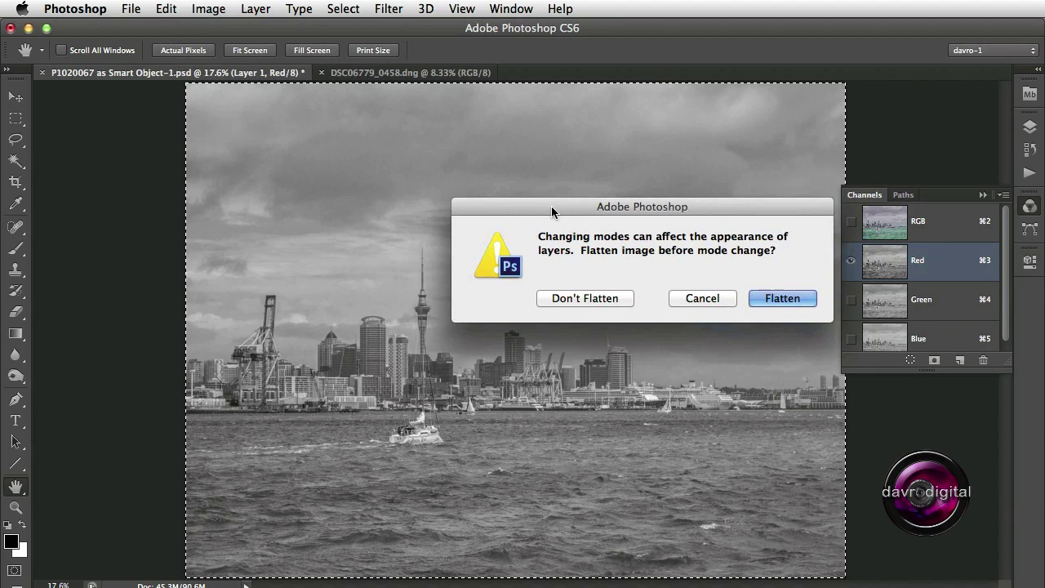
click(585, 295)
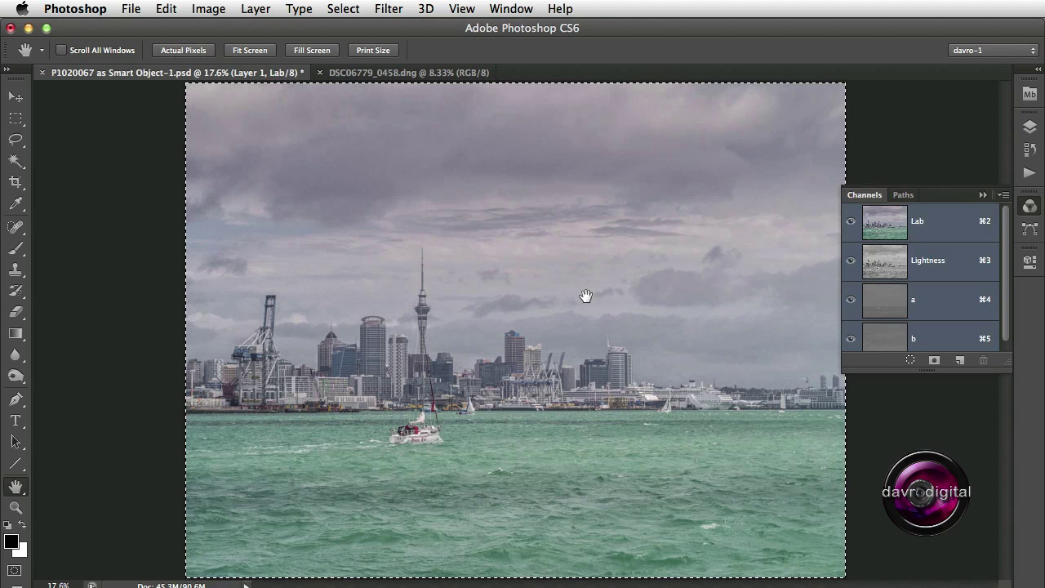
Paste the copied red channel into the Lightness channel of the duplicated layer
click(921, 266)
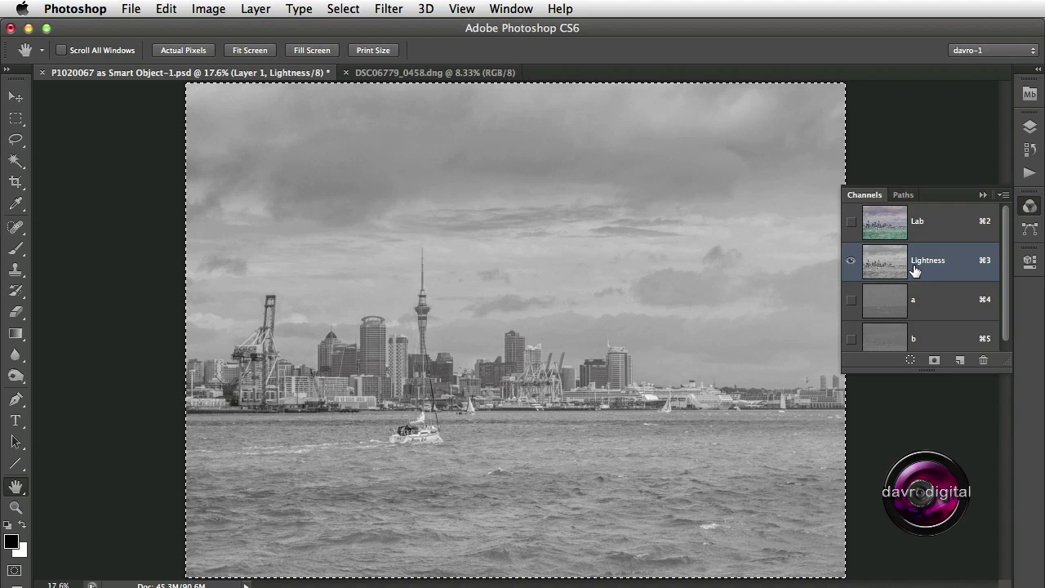
drag(914, 269, 915, 275)
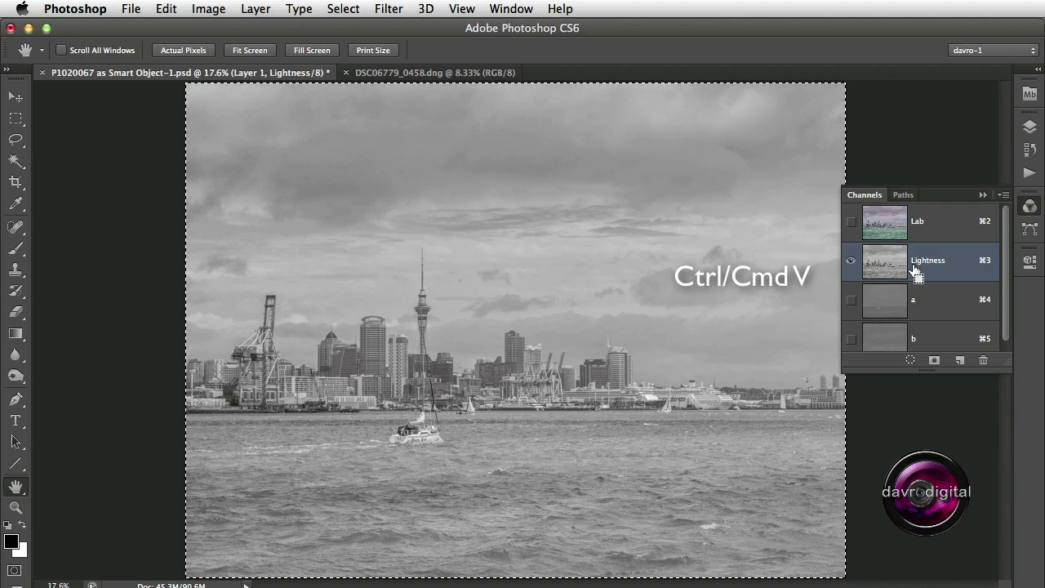
key(super+v)
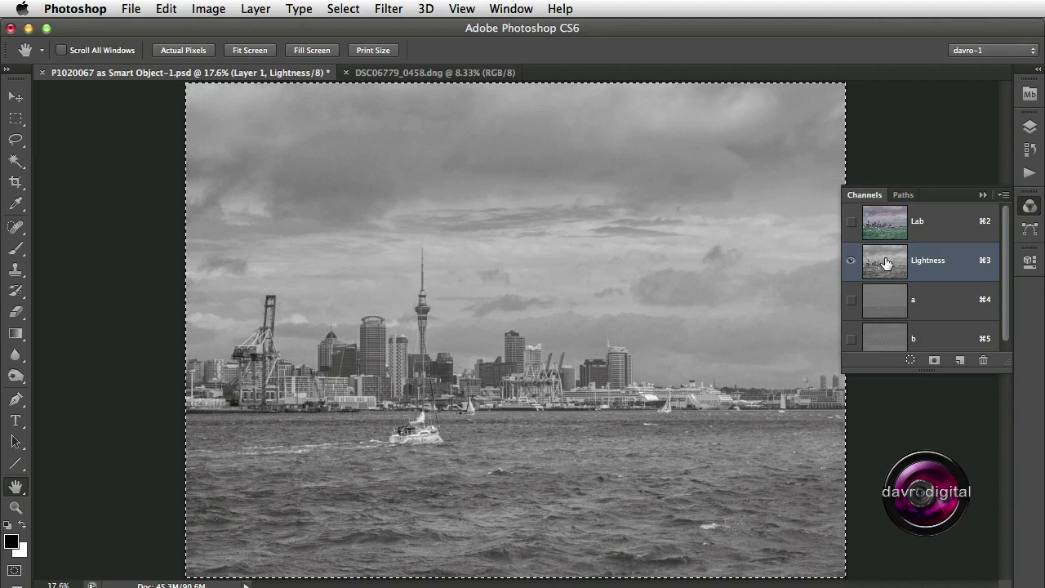
Convert the image back to RGB Color without flattening the layers, and clear the selection
click(208, 9)
mouse_move(326, 29)
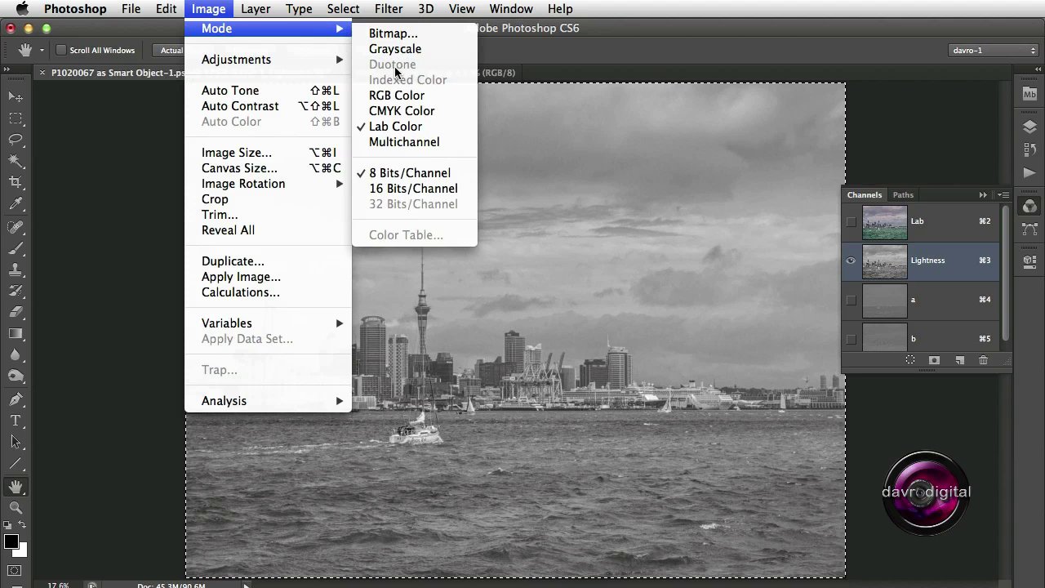
click(399, 95)
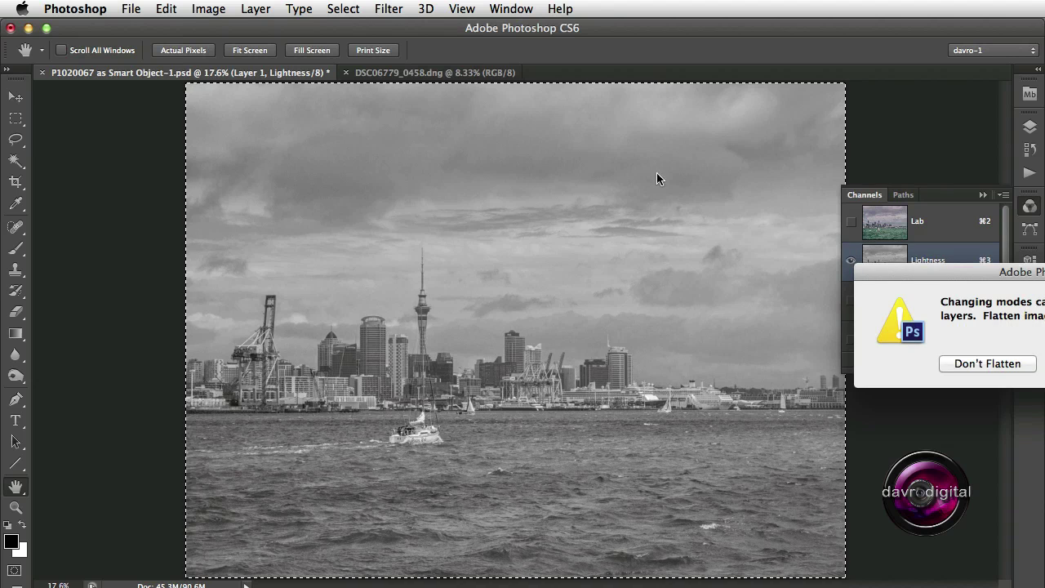
drag(969, 280, 592, 194)
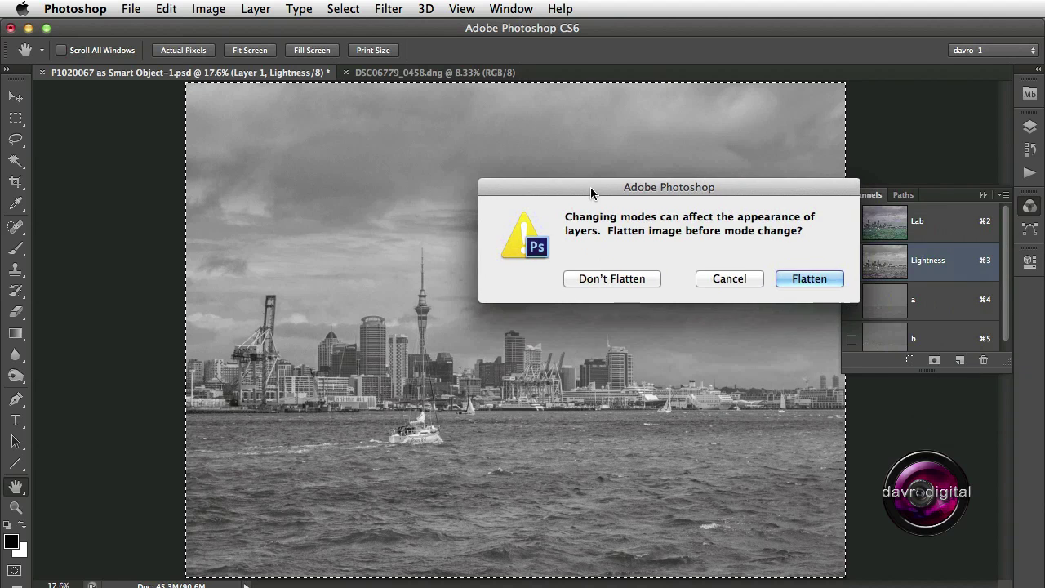
click(605, 277)
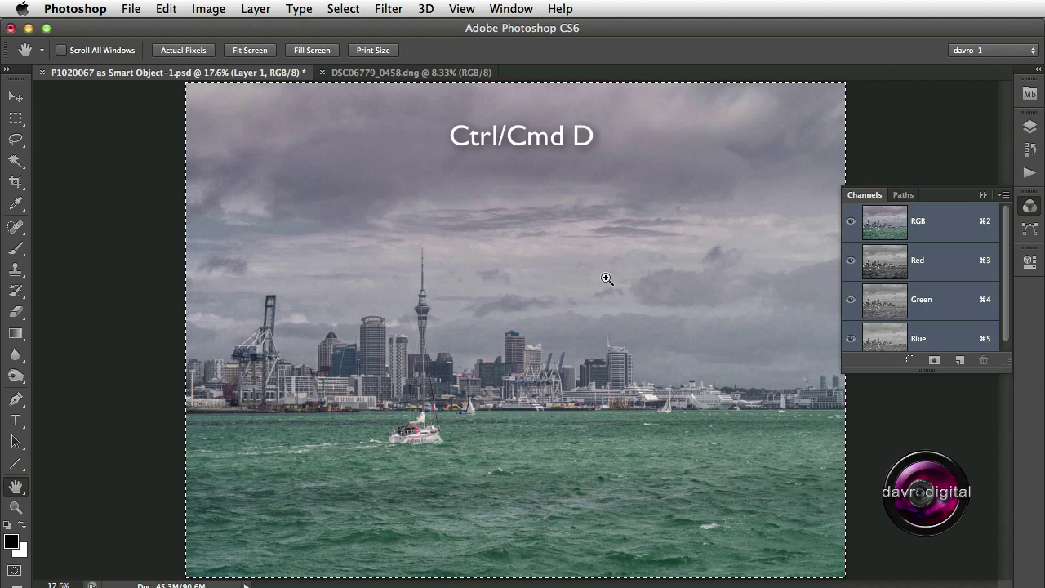
key(super+d)
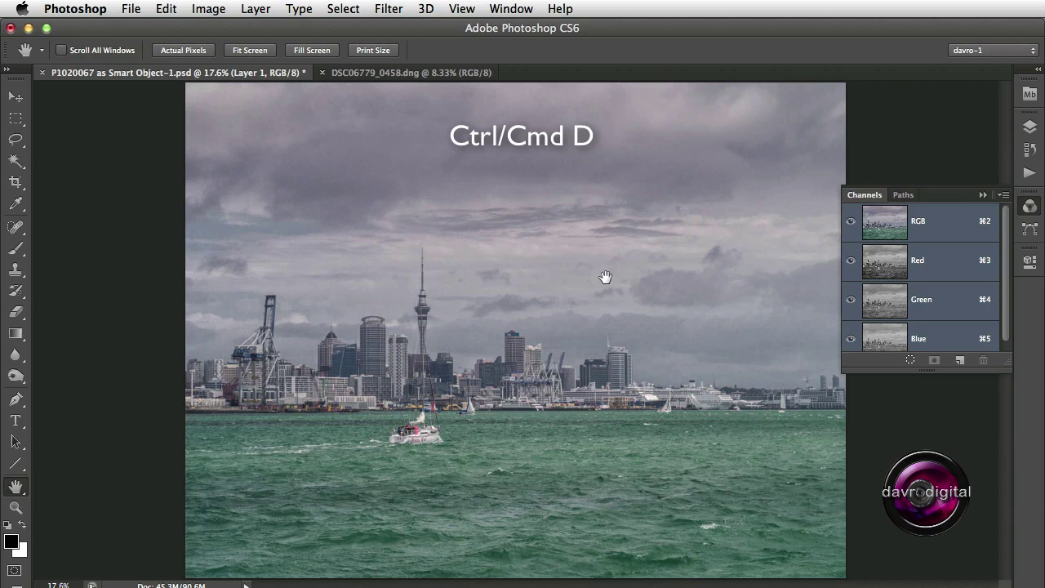
Add a white layer mask to Layer 1 and stop recording the Polar-detail action
click(1028, 131)
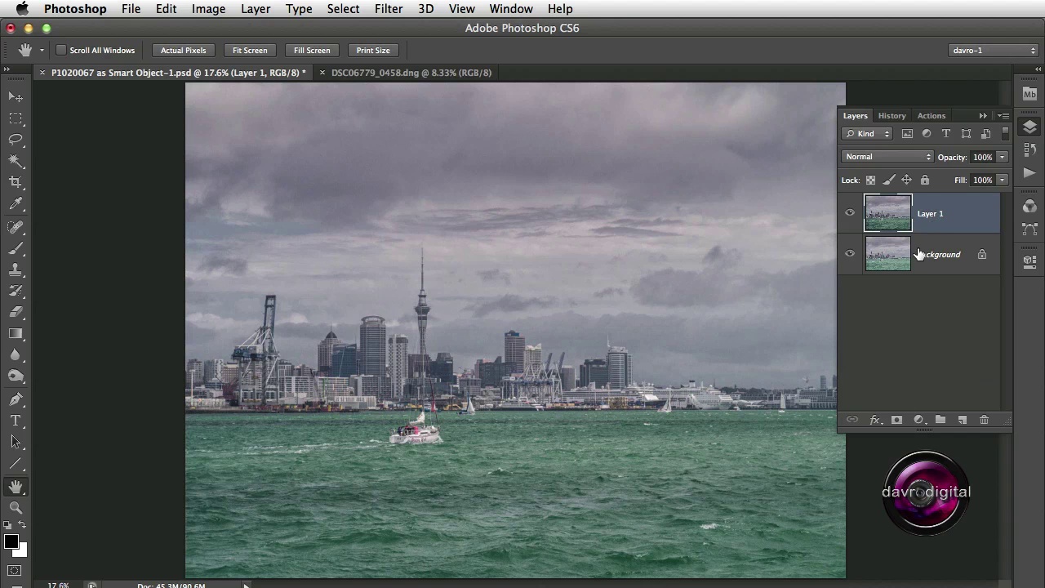
click(896, 421)
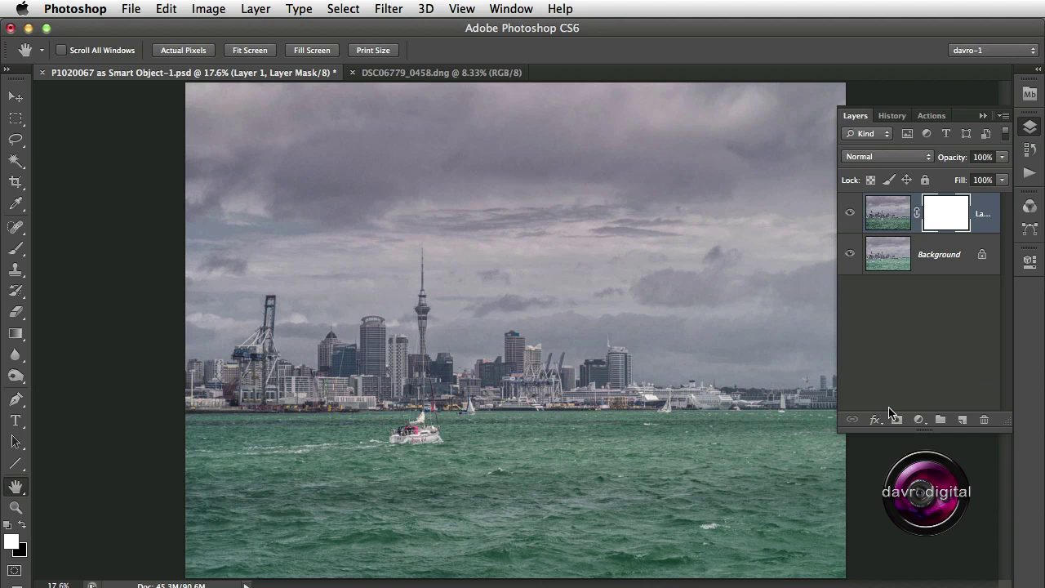
click(1026, 174)
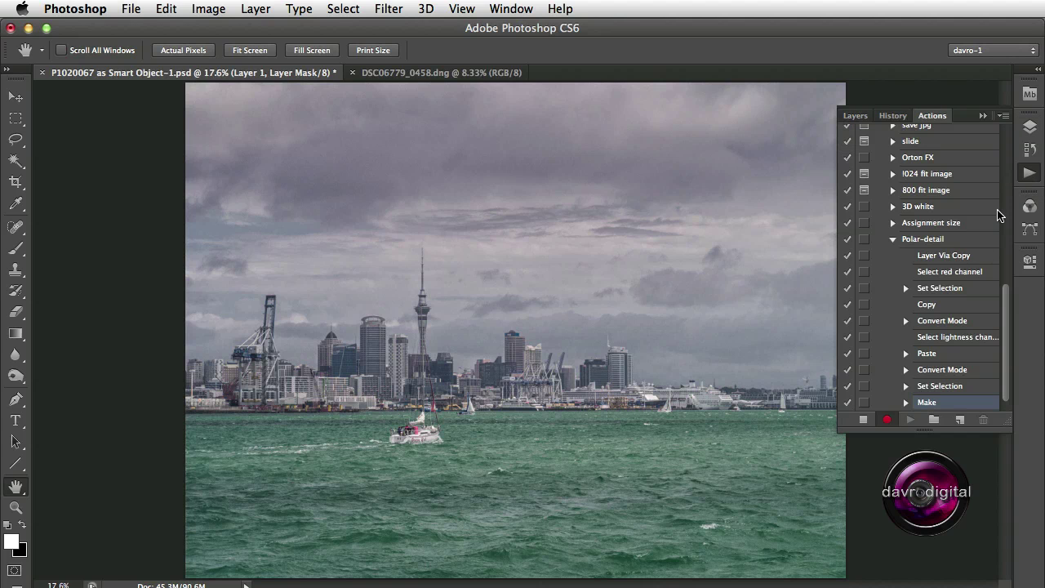
click(863, 420)
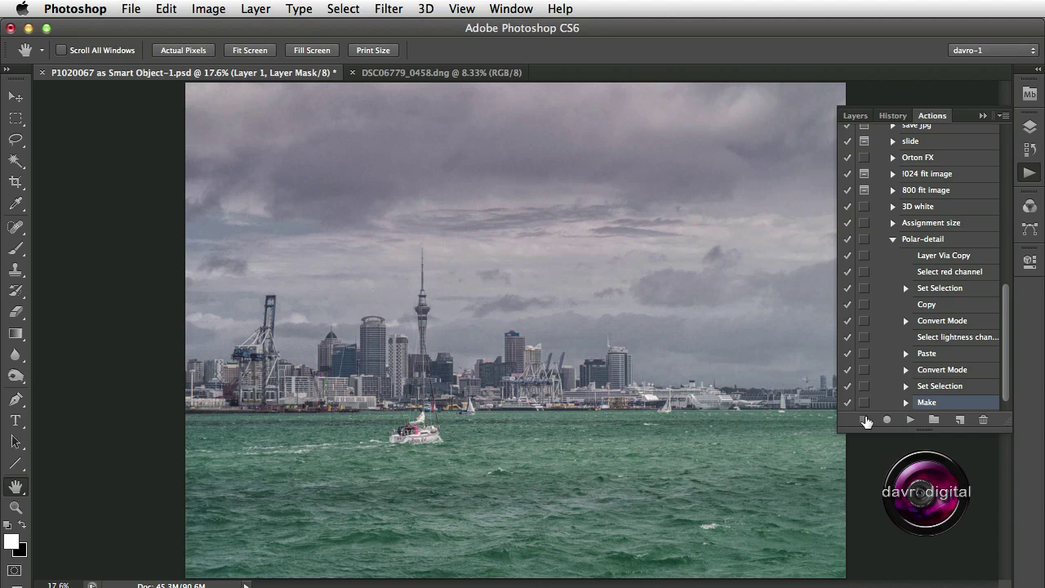
Hide and show the masked Layer 1 to compare the photo before and after the effect
click(854, 115)
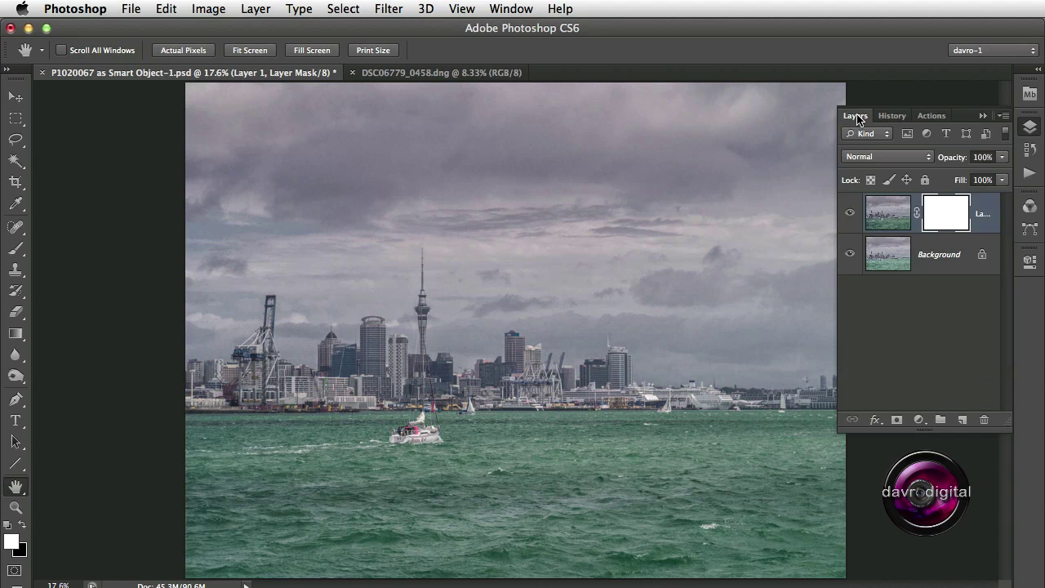
click(850, 214)
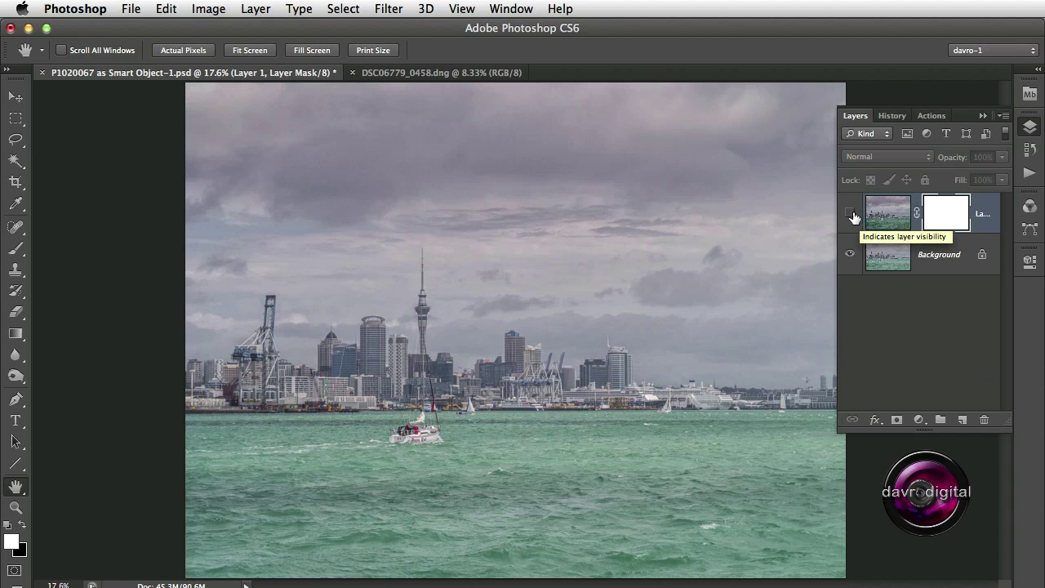
click(851, 214)
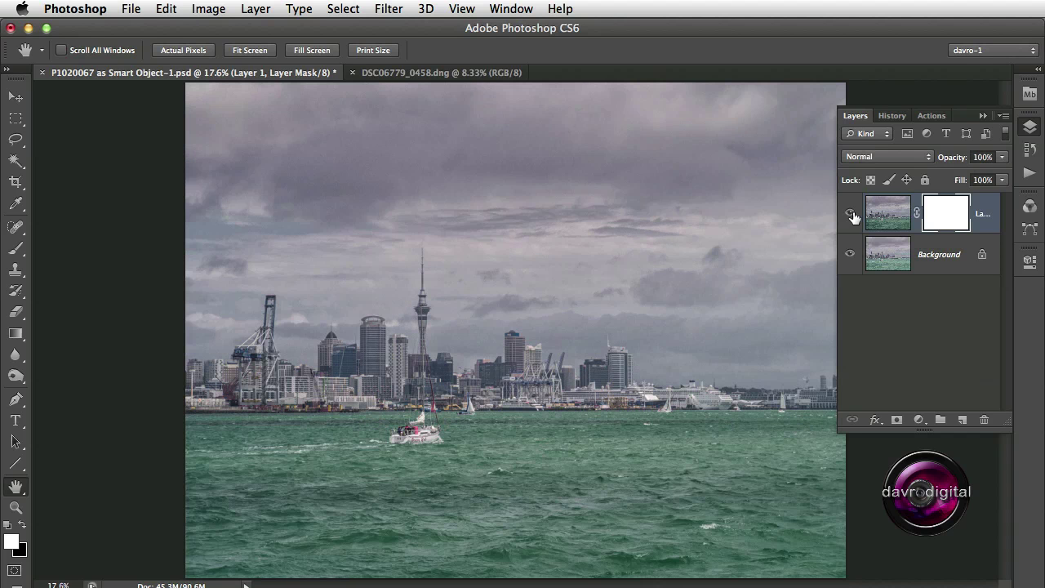
Toggle Layer 1's visibility repeatedly to examine the harbour photo's sky, water and boat with and without the effect
click(850, 214)
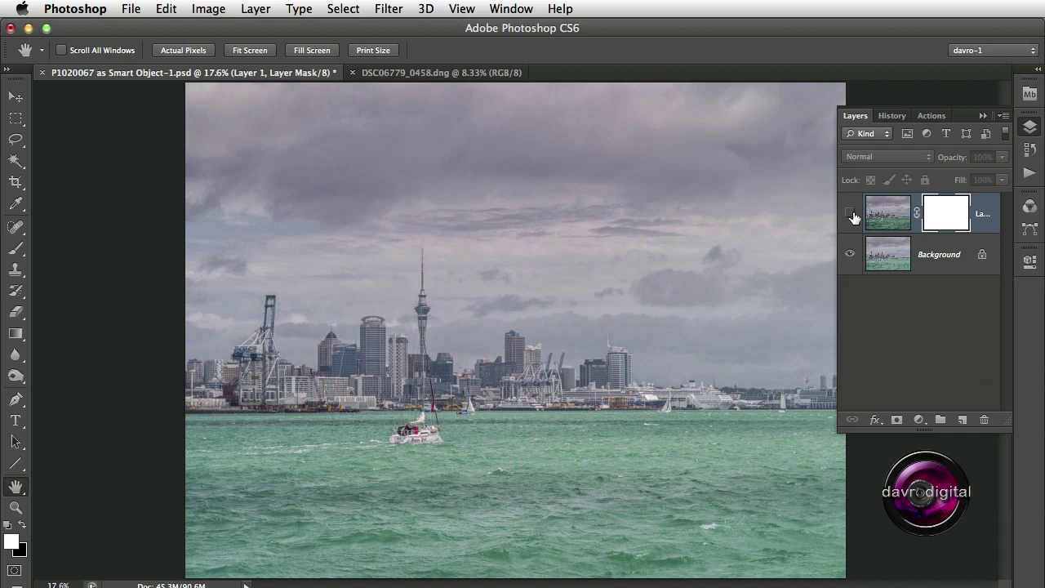
click(850, 214)
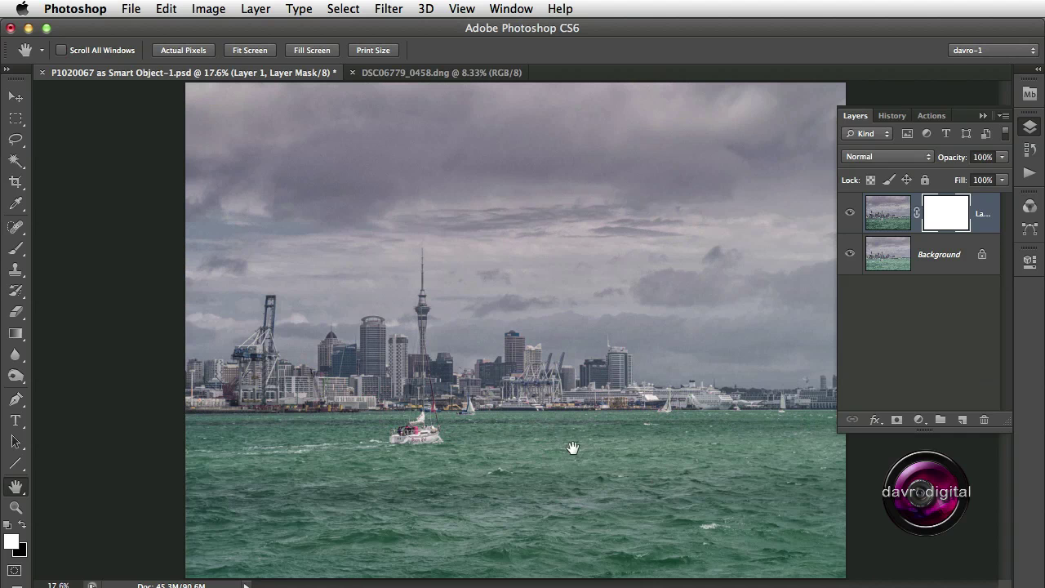
click(848, 214)
click(848, 214)
click(850, 213)
click(849, 214)
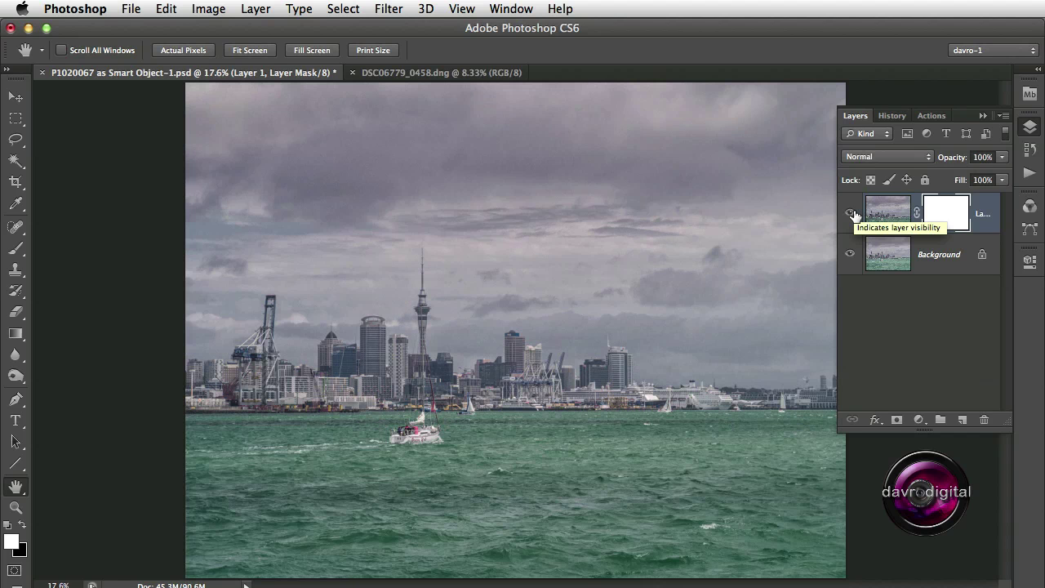
click(850, 213)
click(850, 213)
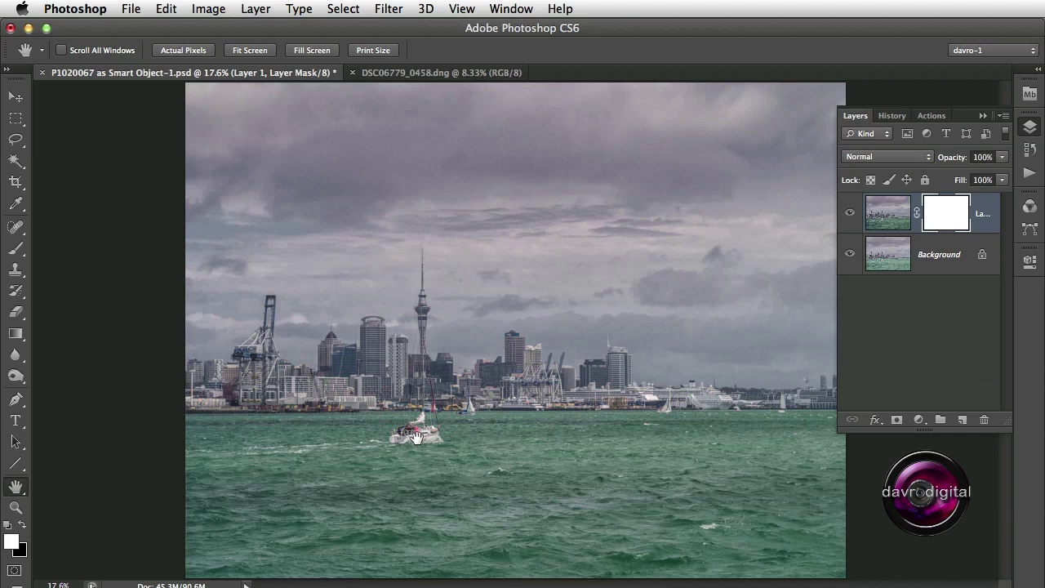
click(849, 214)
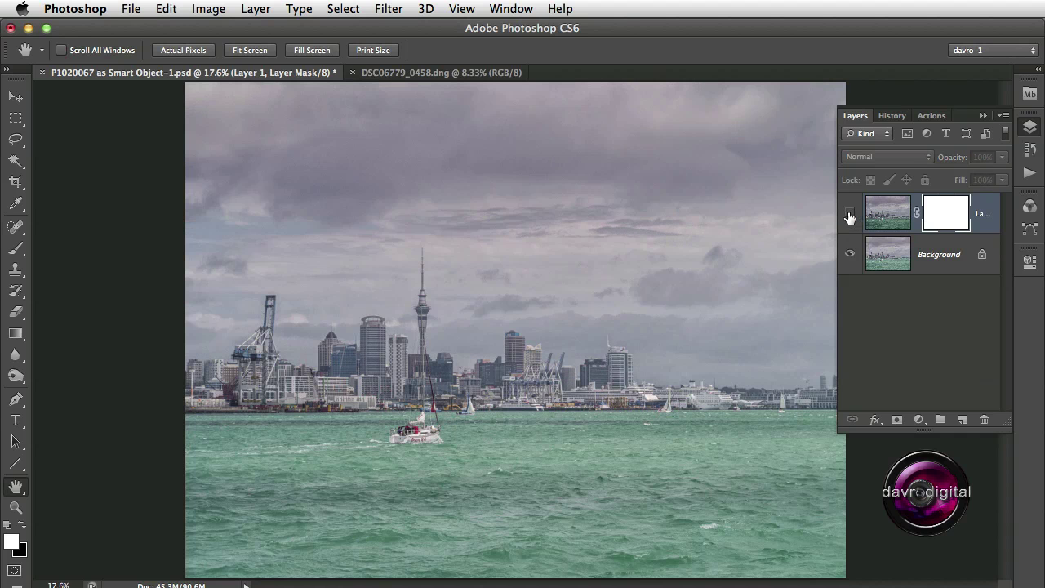
click(849, 214)
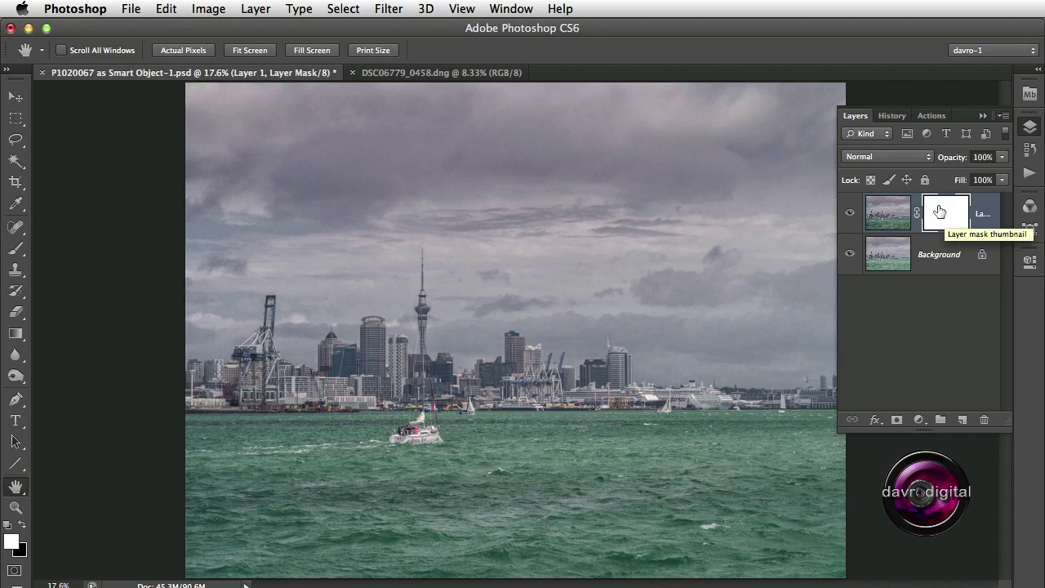
Start Apply Image on Layer 1's mask with the Background layer as the source
click(204, 10)
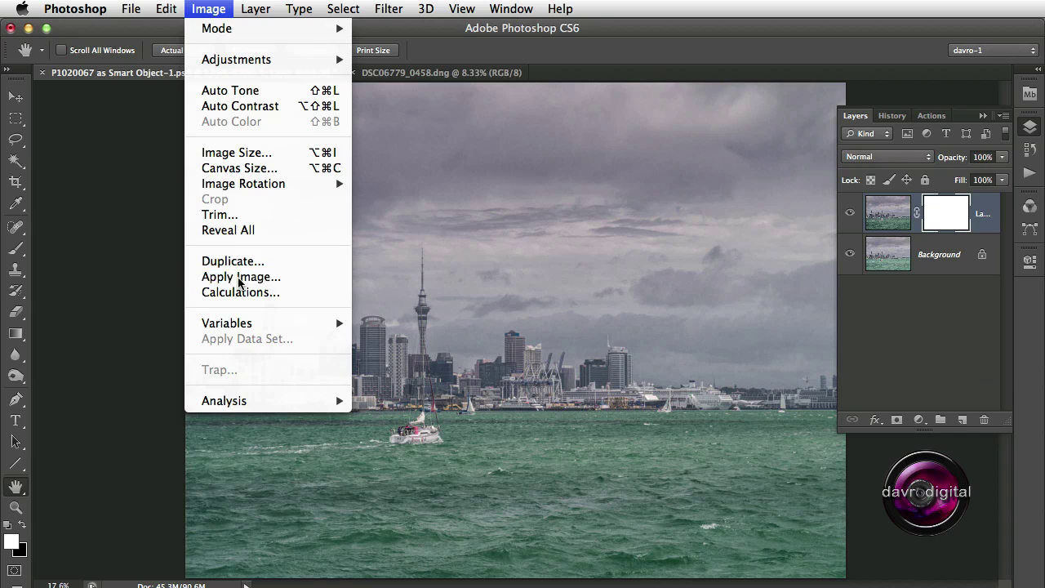
click(240, 278)
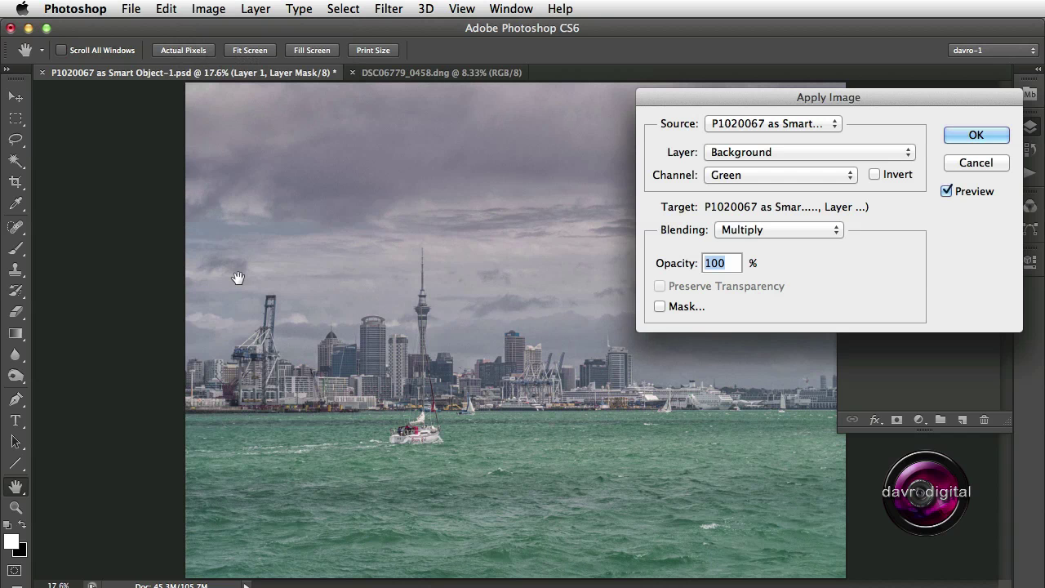
click(745, 153)
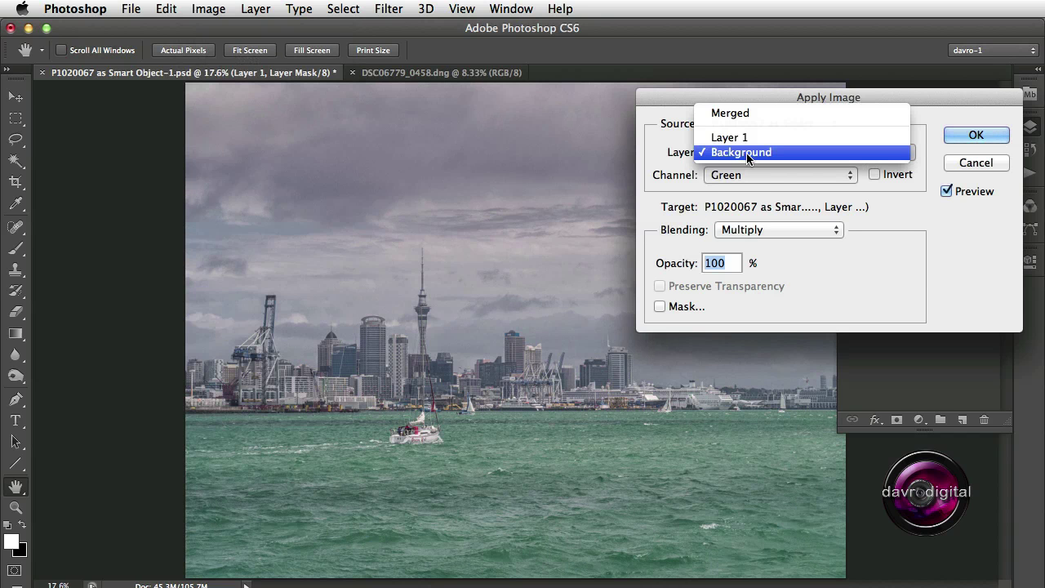
click(746, 153)
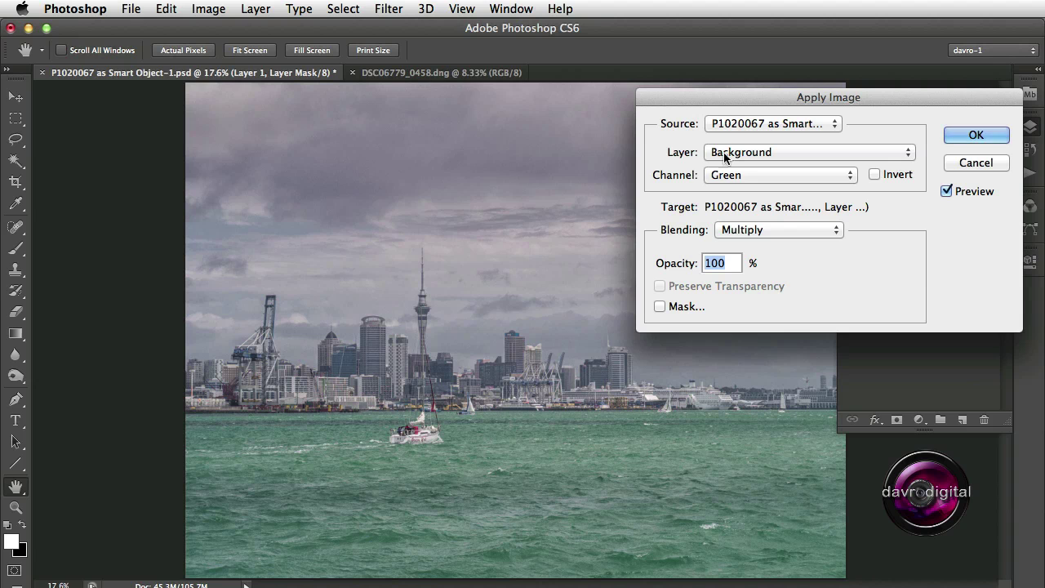
Try the Red, Green and Blue source channels in turn to compare how each one masks the harbour effect
click(731, 174)
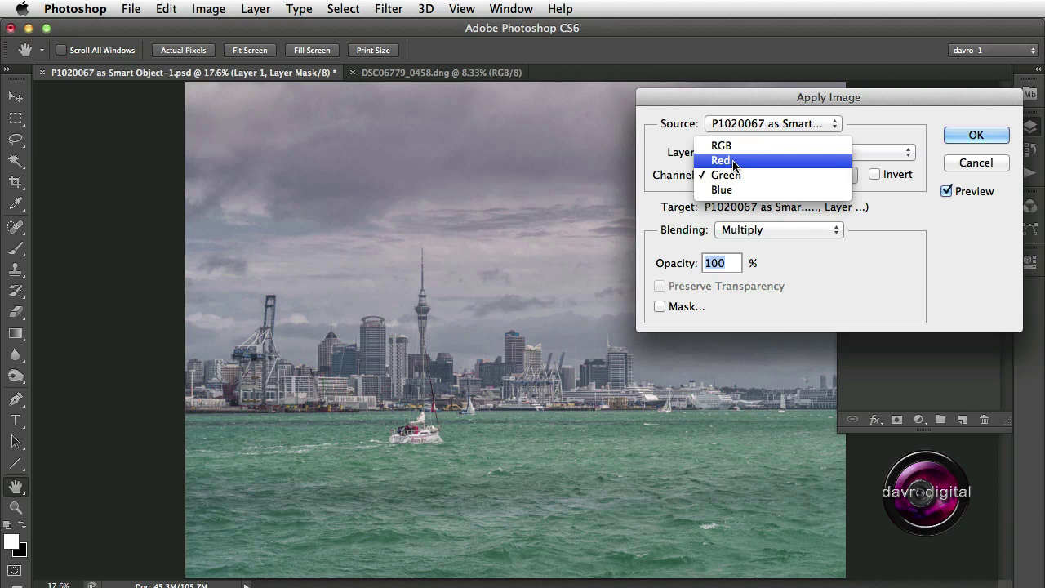
click(732, 161)
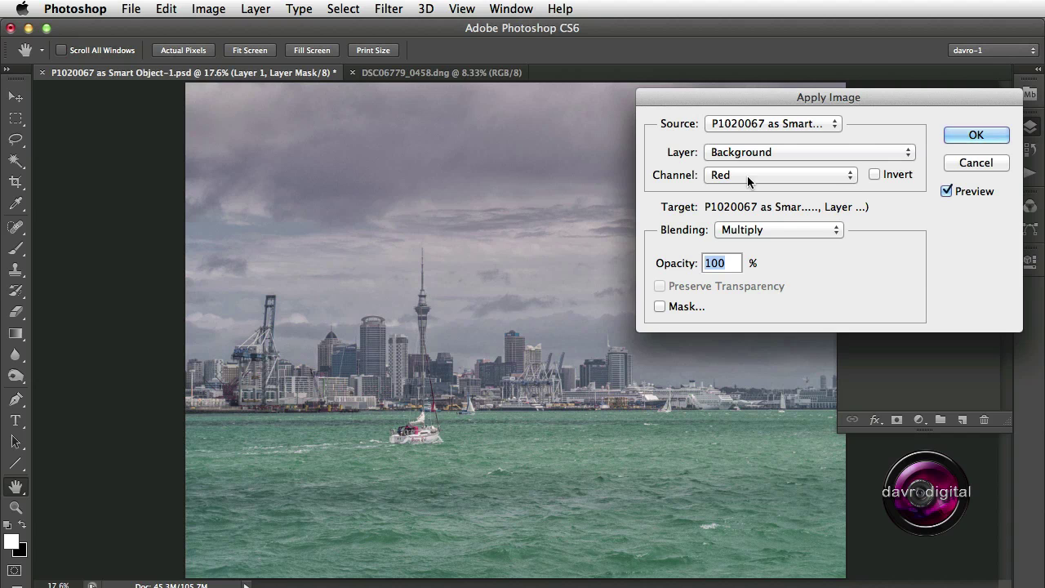
click(747, 176)
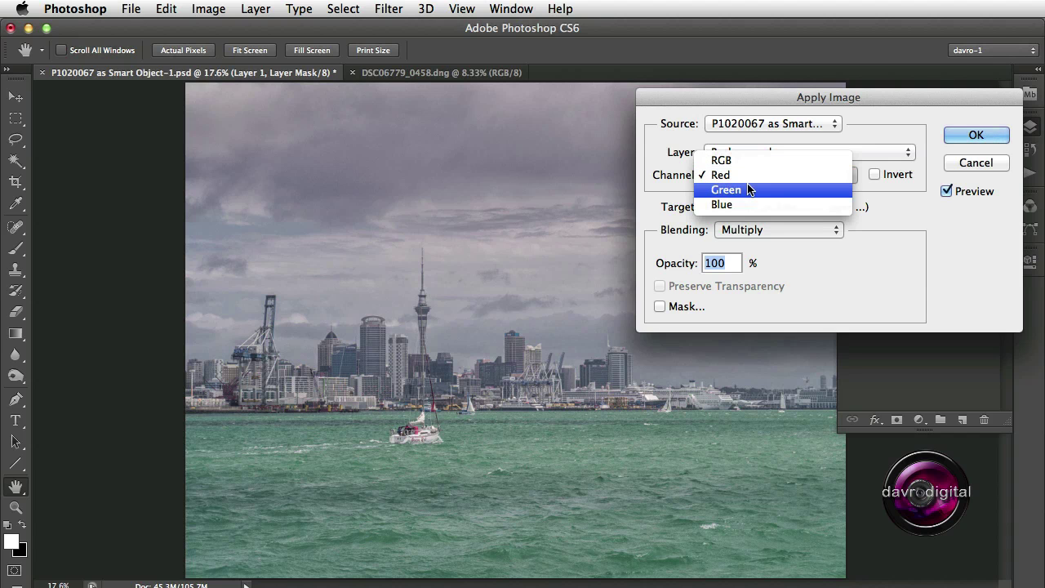
click(747, 189)
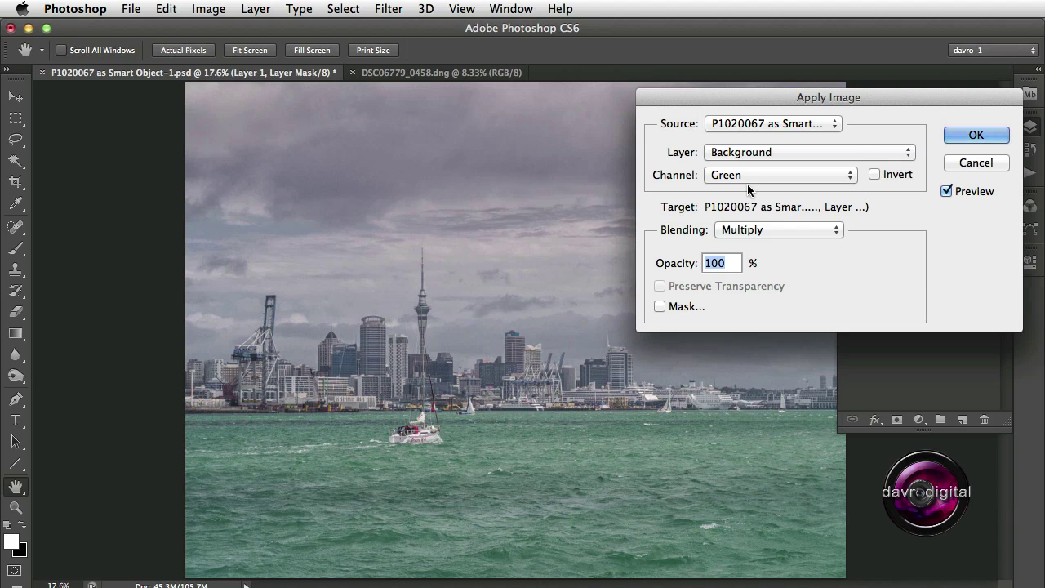
click(747, 176)
click(746, 190)
click(744, 177)
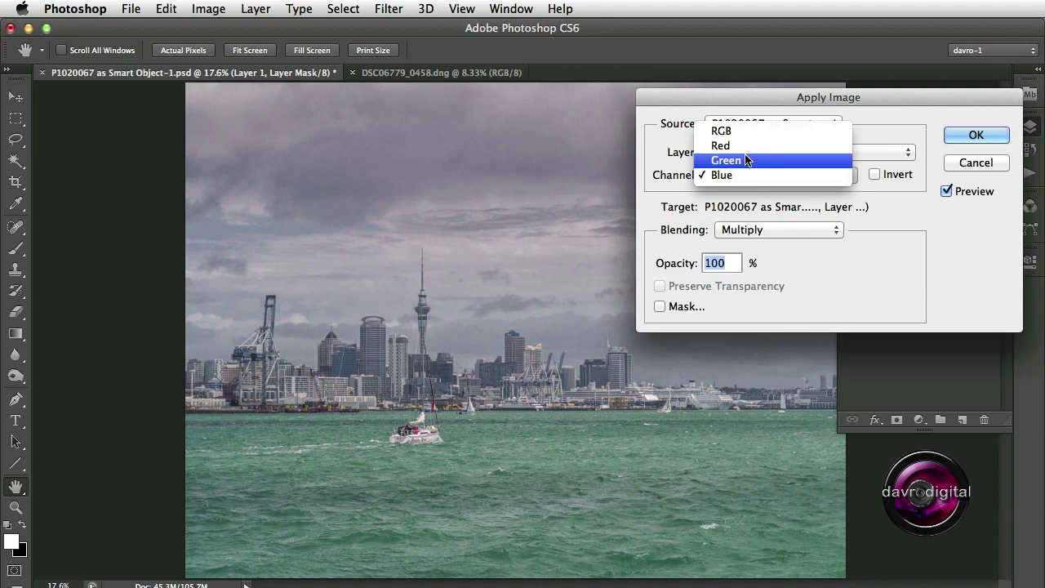
click(744, 147)
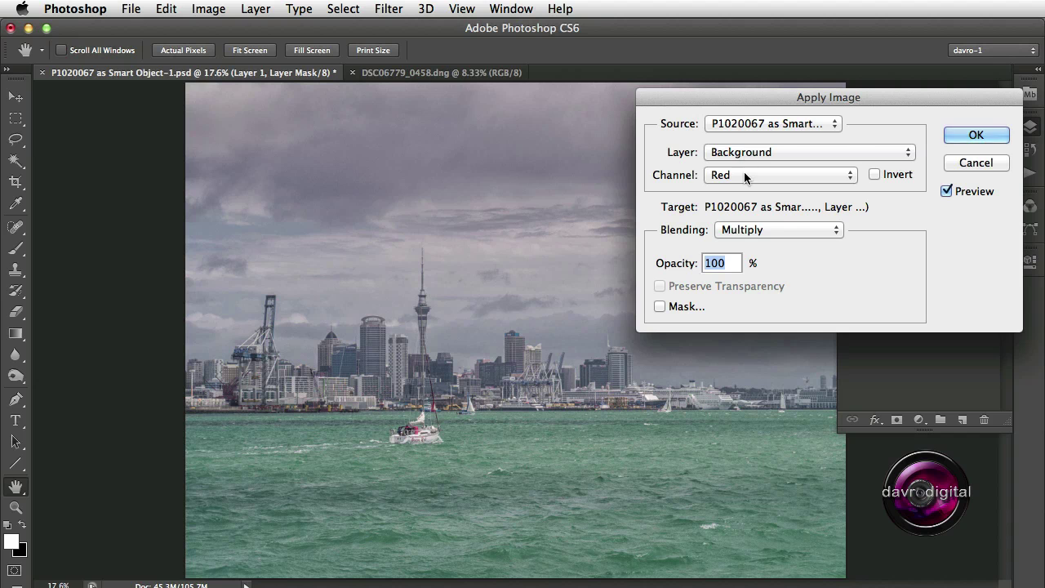
click(743, 174)
click(741, 190)
click(742, 177)
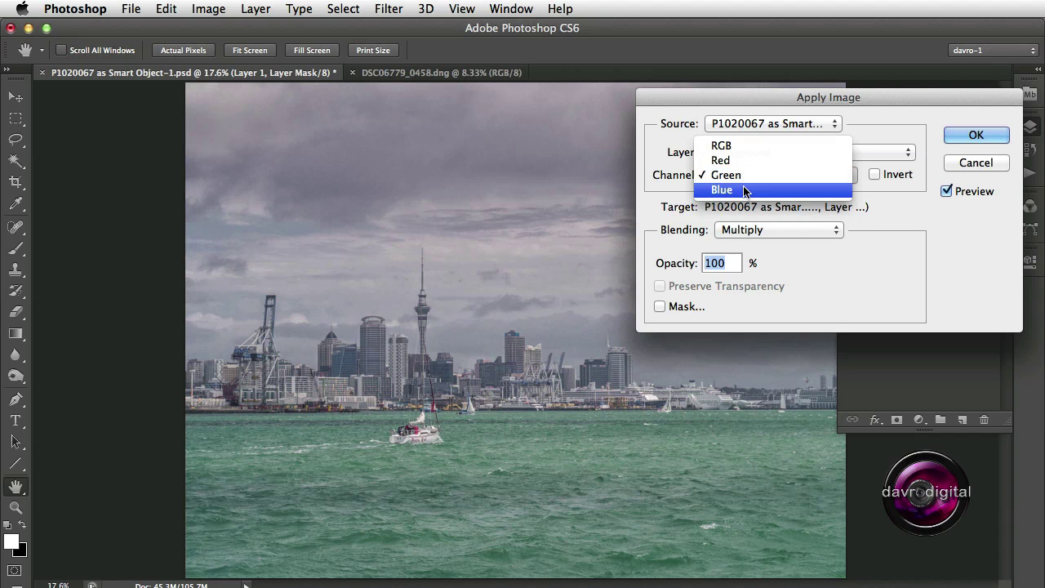
click(743, 190)
click(742, 175)
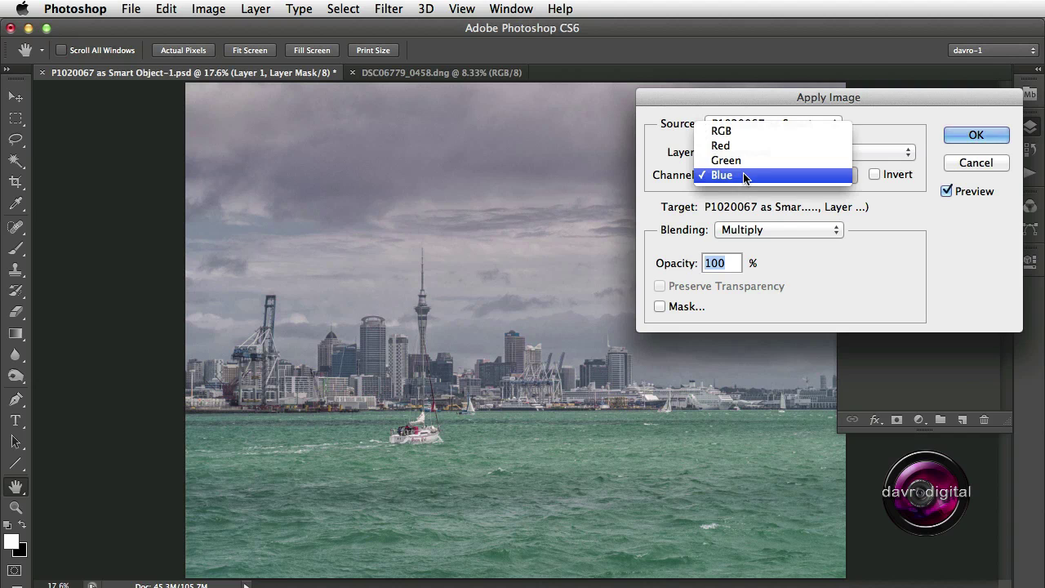
click(743, 160)
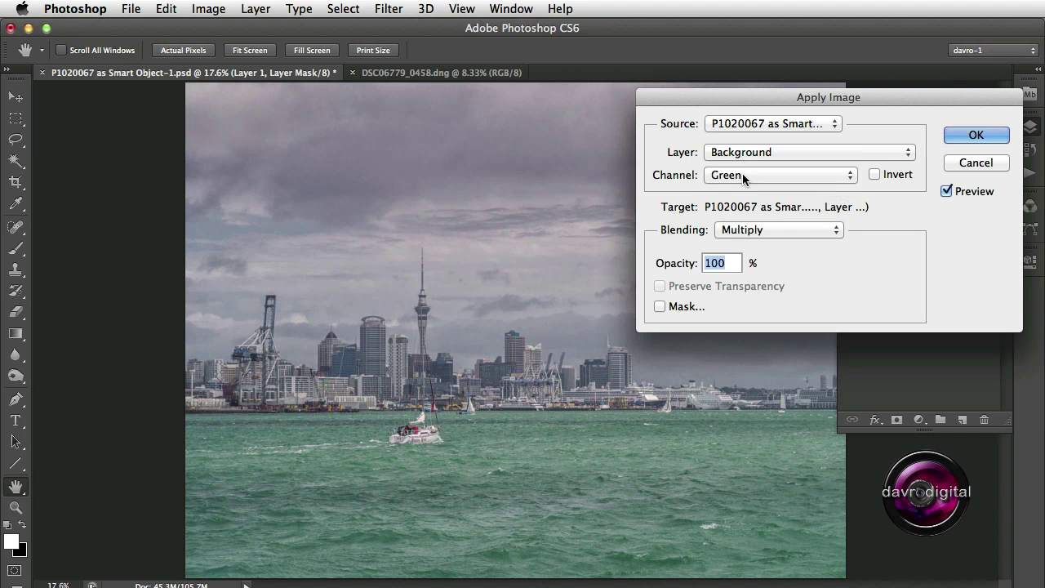
Apply the Background's Blue channel to Layer 1's mask with Multiply blending at 100%, and compare the result with the layer hidden
click(742, 174)
click(741, 188)
click(976, 136)
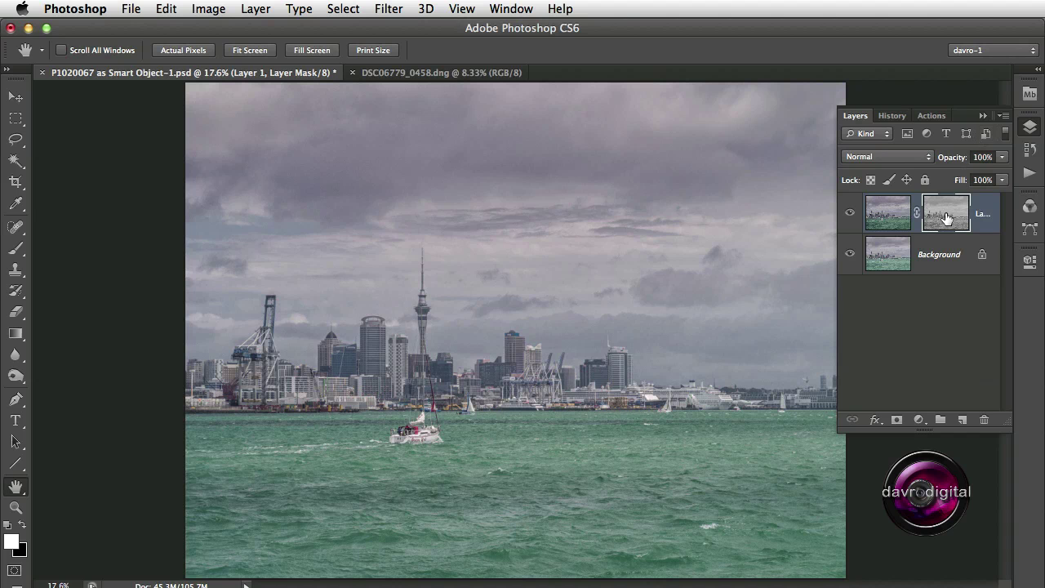
click(849, 215)
click(850, 213)
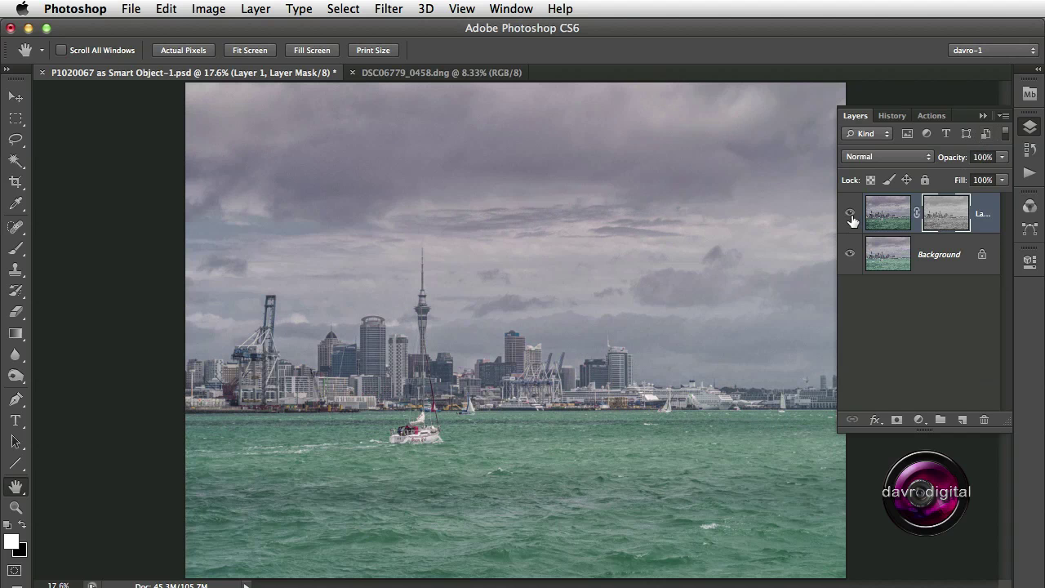
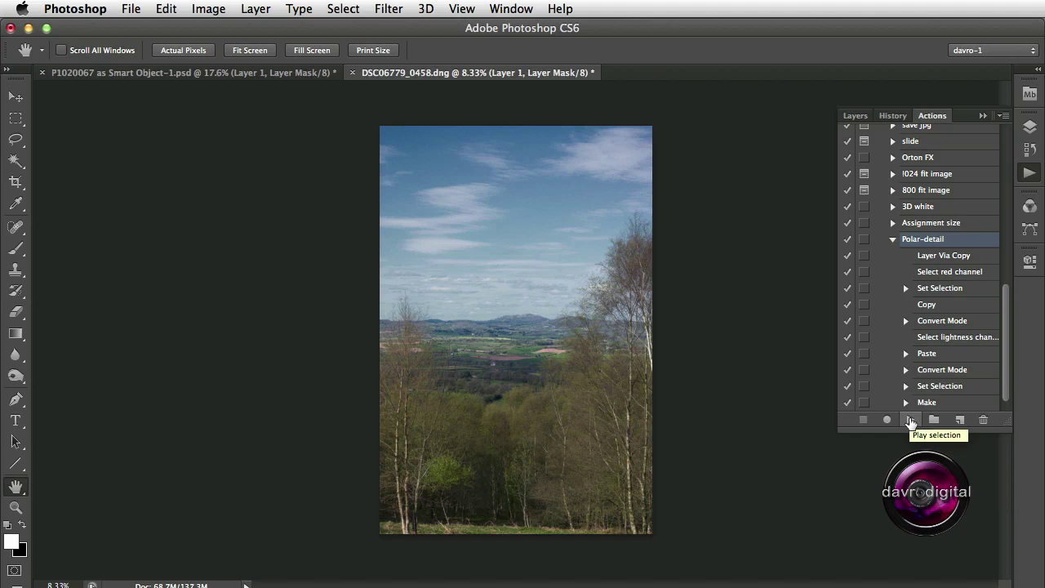
Hide and show Layer 1 in DSC06779_0458.dng to compare the landscape before and after the Polar-detail action
click(857, 116)
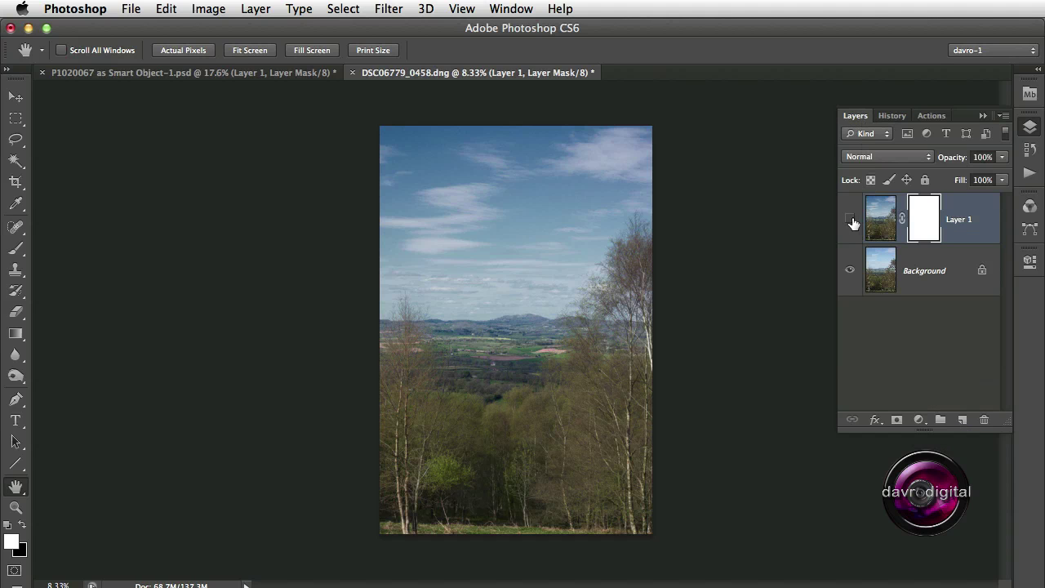
click(850, 220)
click(850, 220)
click(850, 220)
click(851, 221)
Start Apply Image on the landscape's Layer 1 mask and choose Background as the source layer
click(203, 11)
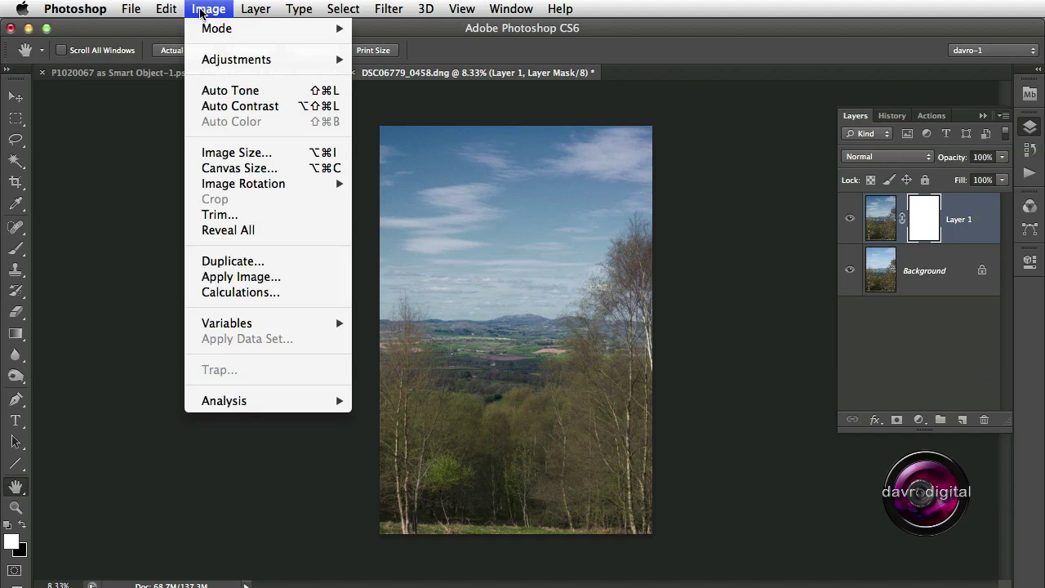
click(237, 277)
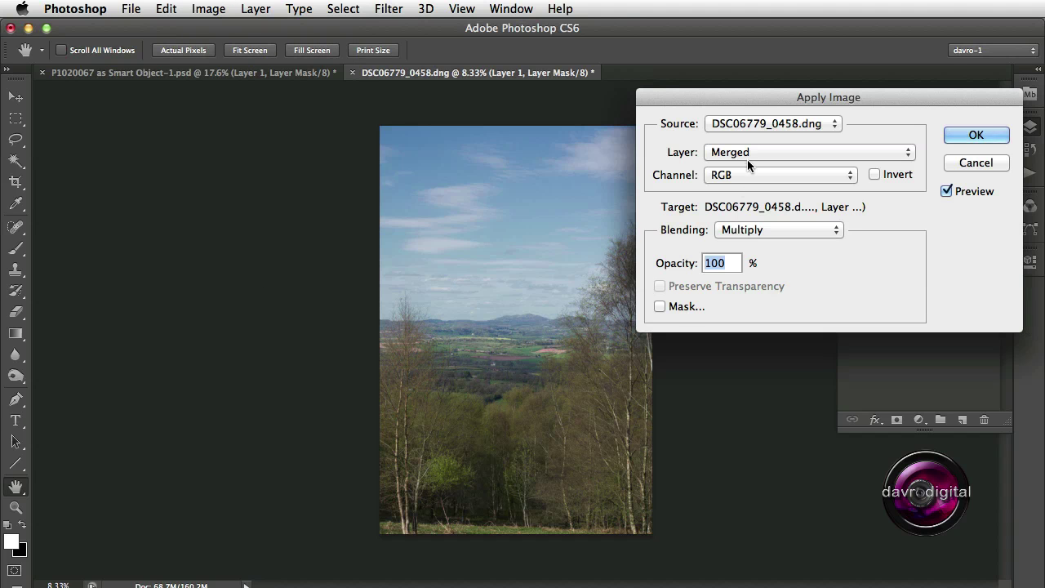
click(743, 153)
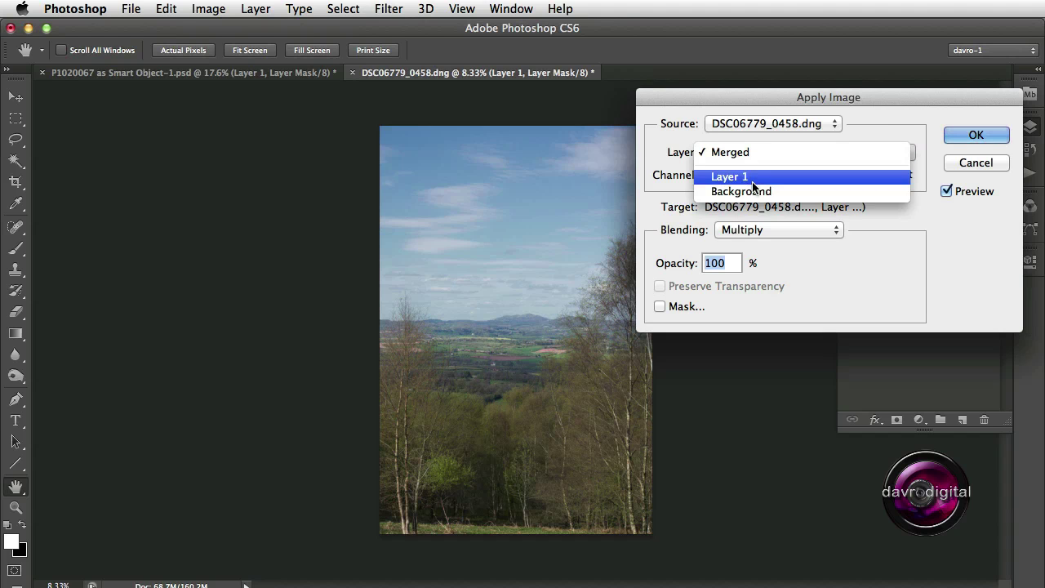
click(752, 188)
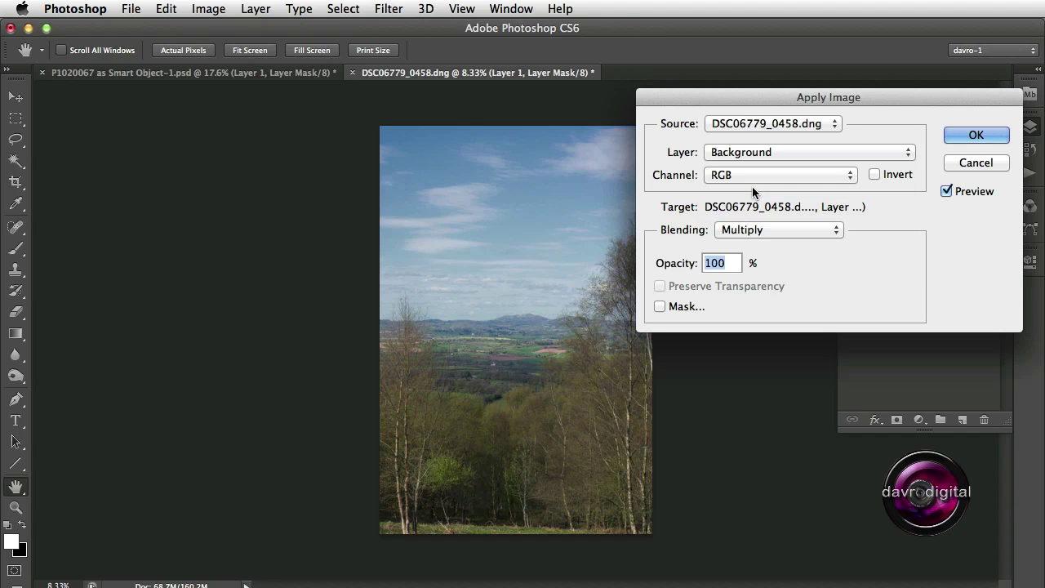
Try the Red, Green and Blue channels as the mask source to compare their previews on the landscape
click(751, 175)
click(750, 188)
click(748, 179)
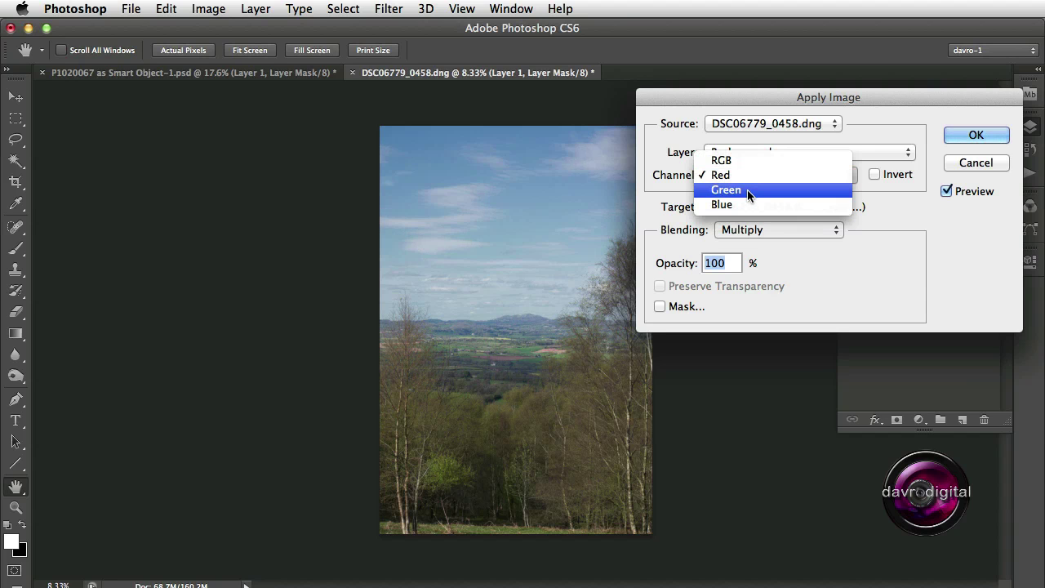
click(746, 189)
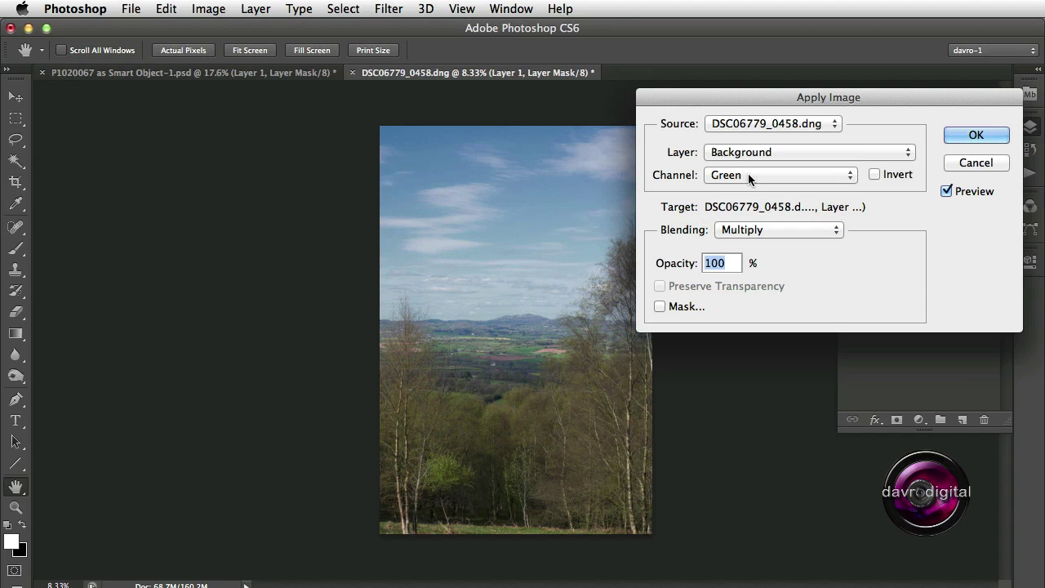
click(748, 174)
click(747, 189)
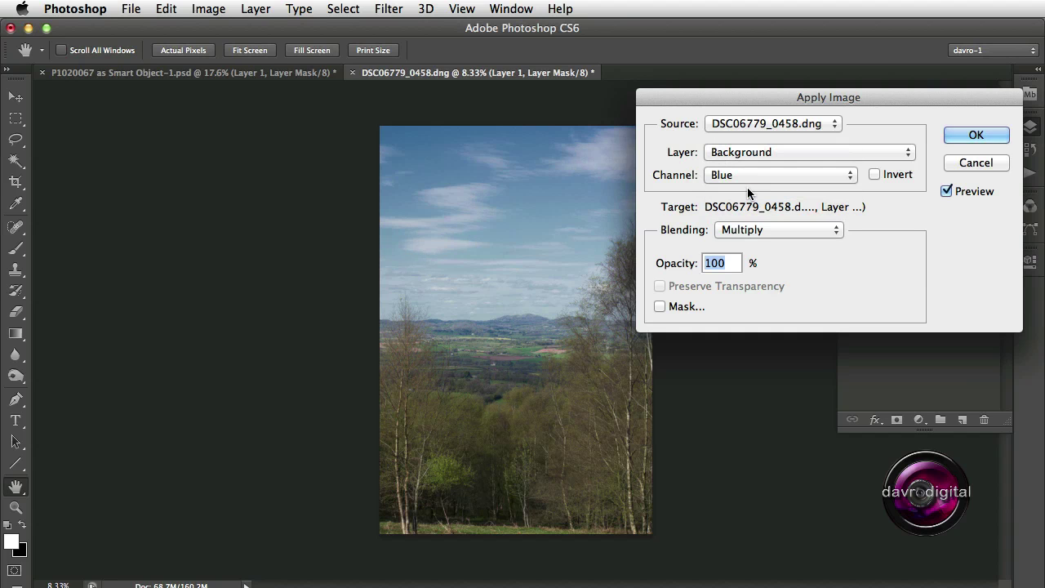
click(747, 186)
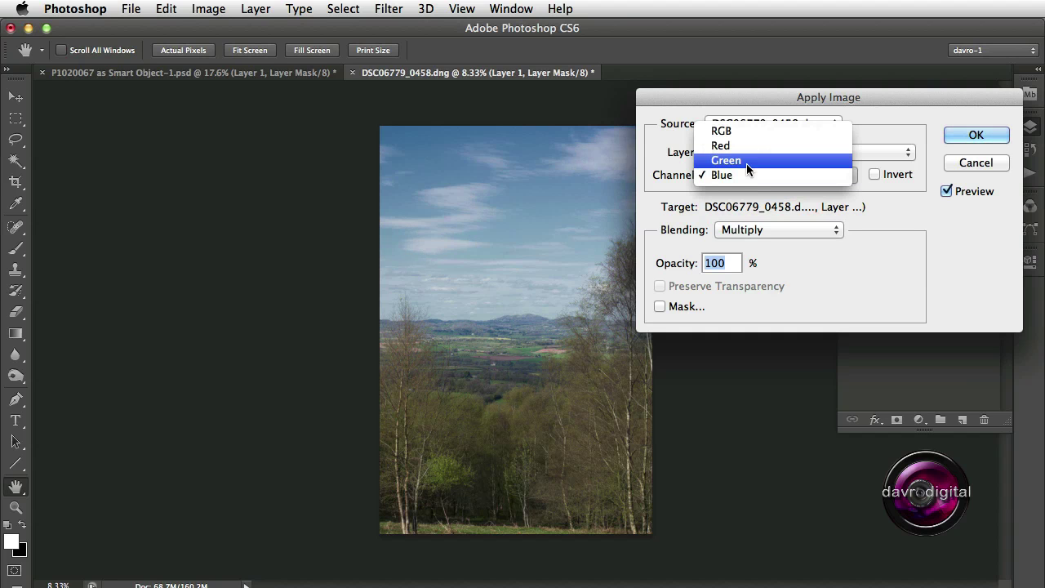
click(746, 162)
Apply the Background's Blue channel to the landscape's Layer 1 mask using Multiply blending at 100%
click(745, 175)
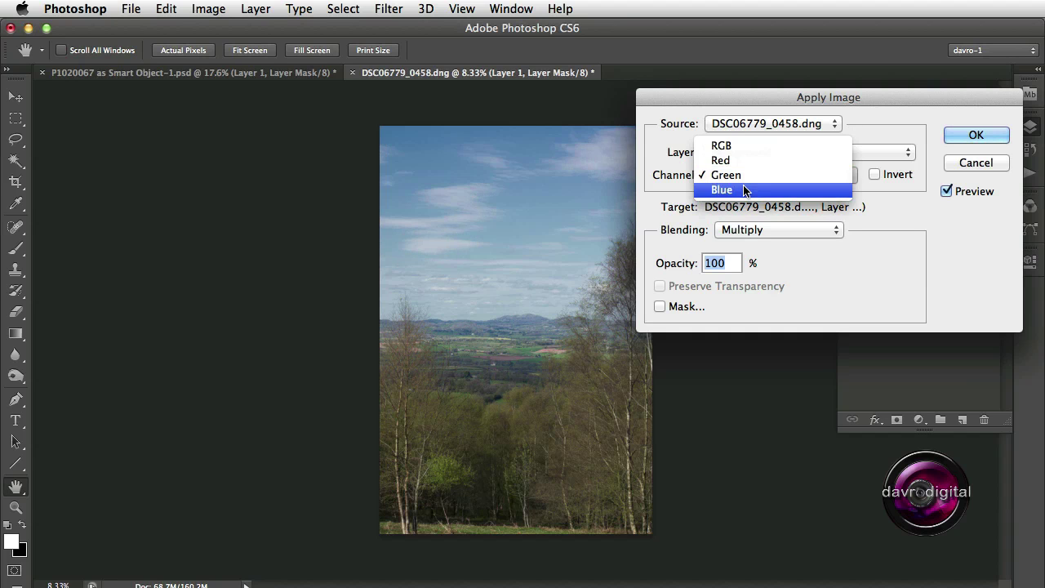
click(744, 187)
click(966, 135)
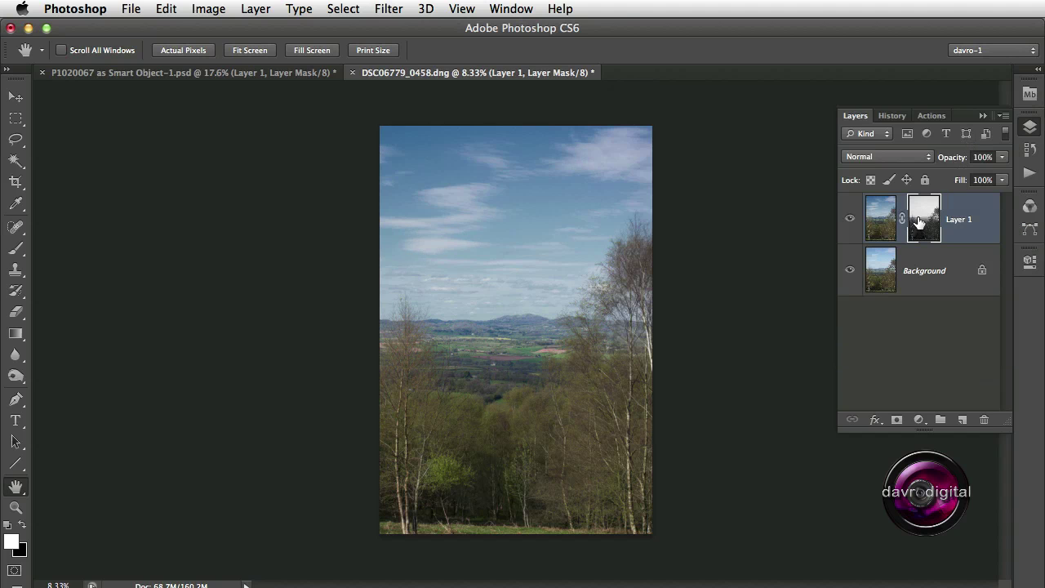
Hide and show the landscape's Layer 1 to compare the masked effect, and disable its layer mask to view the unmasked version
click(850, 221)
click(850, 220)
click(850, 221)
click(850, 221)
click(849, 220)
click(848, 220)
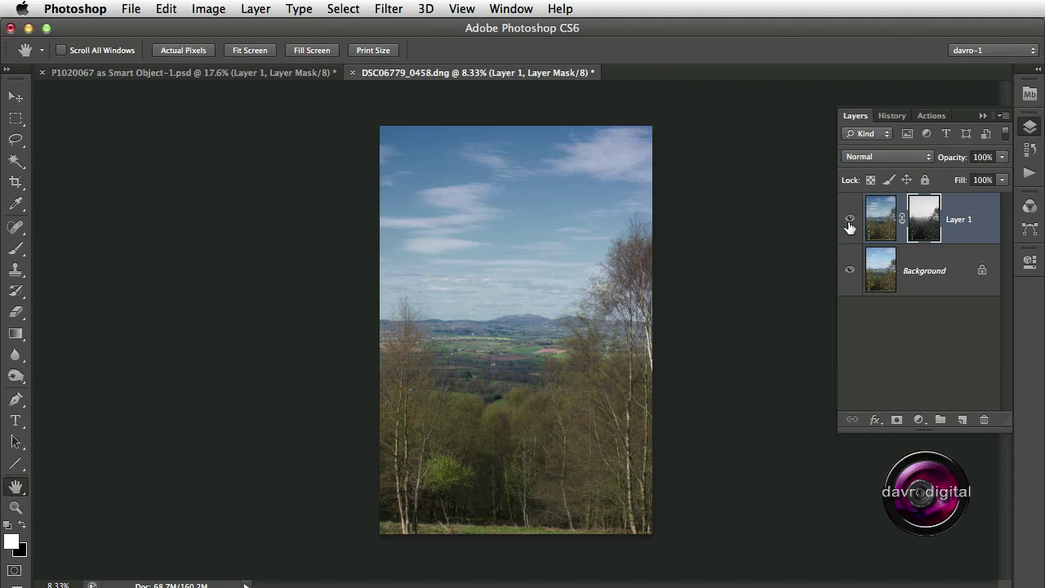
shift+click(928, 226)
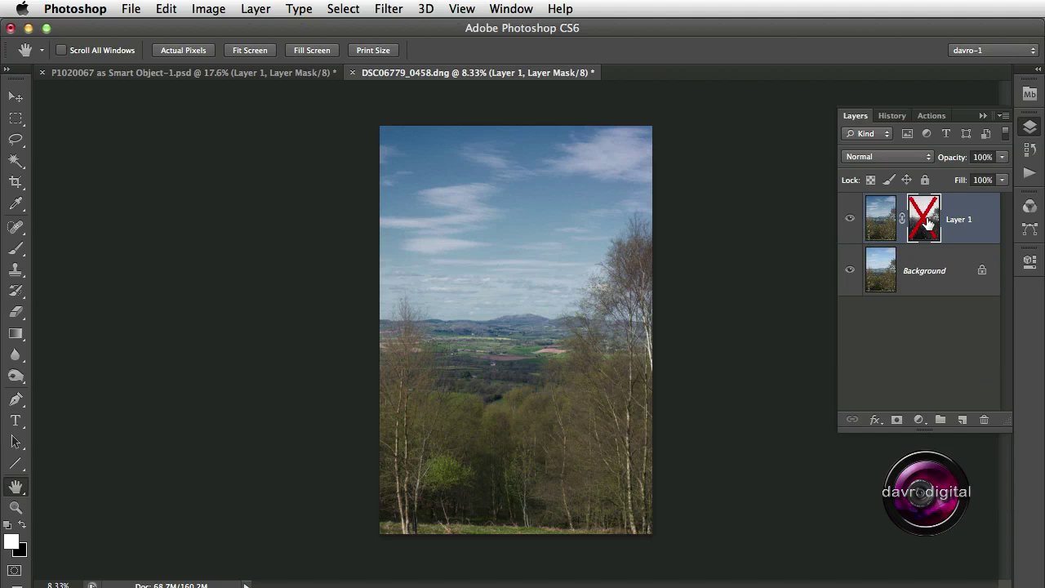
Switch the landscape's Layer 1 mask on and off to compare the masked and unmasked effect, leaving it disabled
shift+click(928, 223)
shift+click(928, 224)
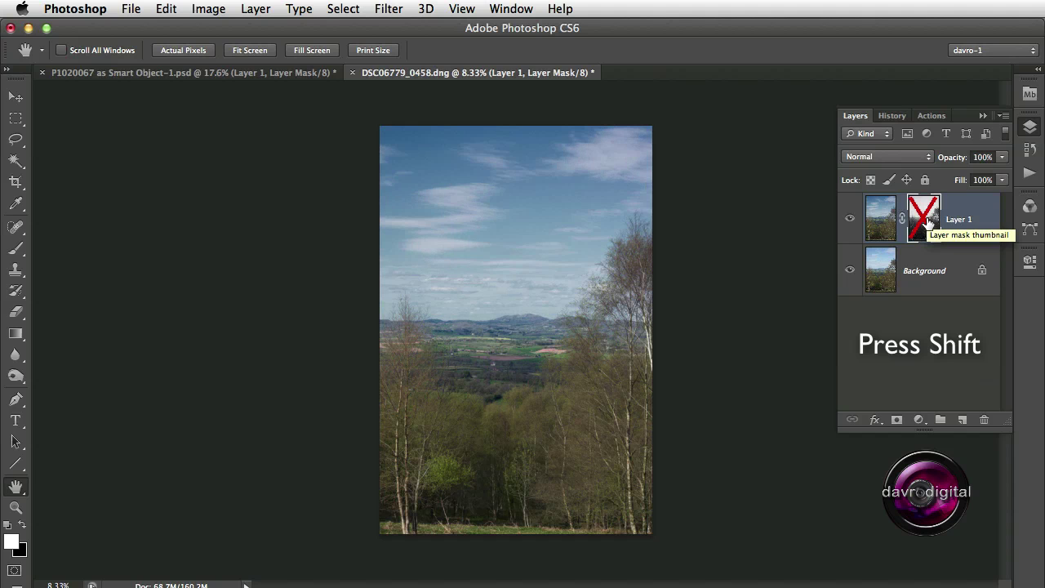
shift+click(928, 224)
shift+click(928, 223)
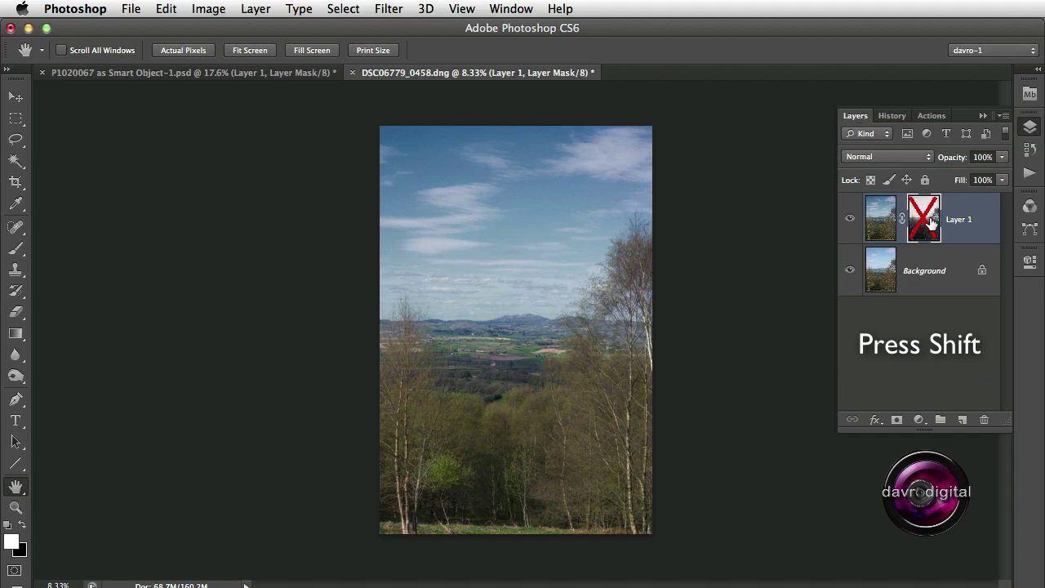
Delete the disabled layer mask from the landscape's Layer 1 without applying it to the layer
drag(928, 224, 985, 418)
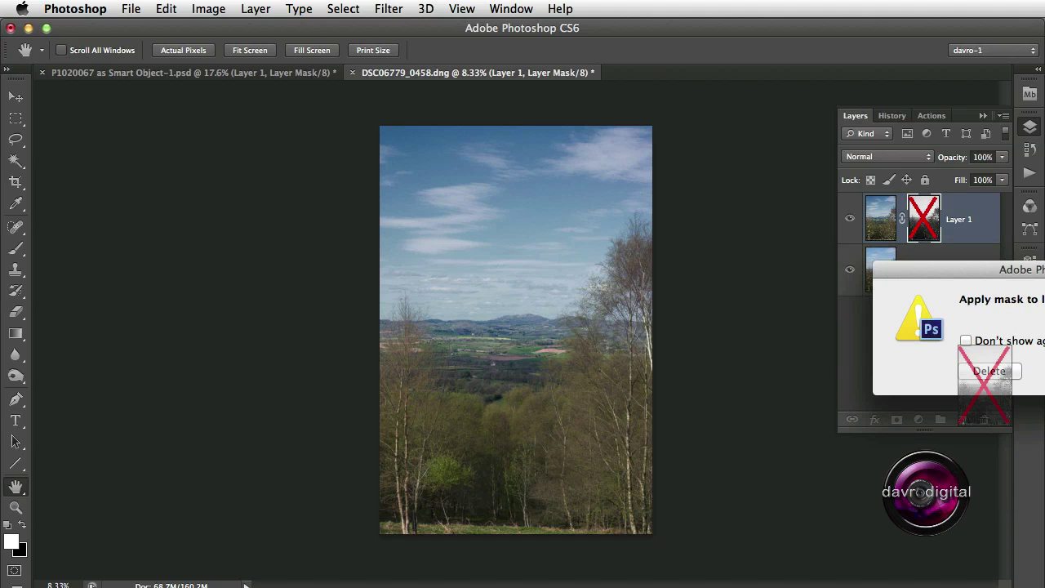
drag(1041, 273, 760, 272)
click(696, 369)
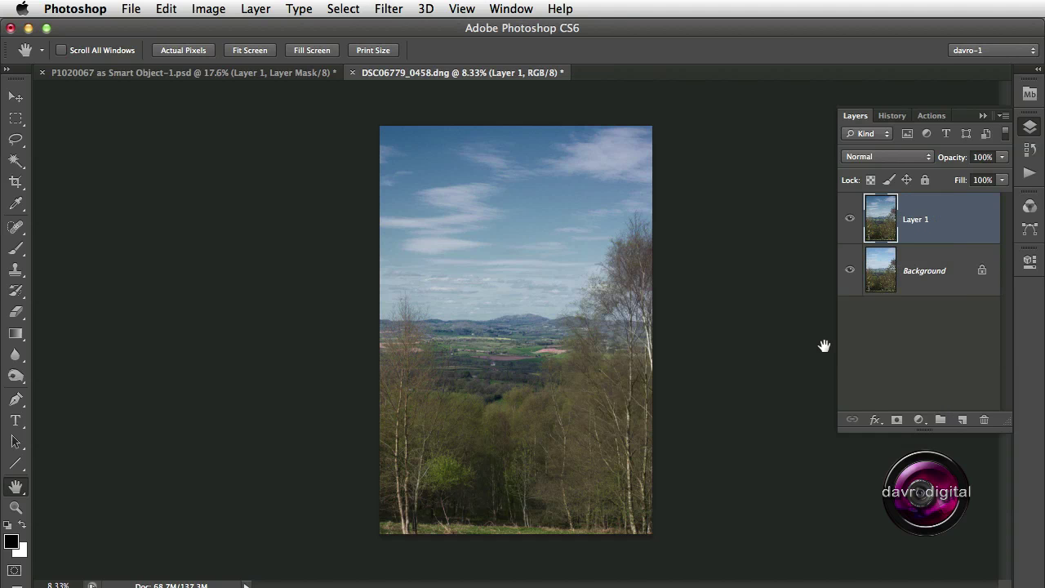
Add a Hue/Saturation adjustment layer above Layer 1 and raise the sky's Cyans saturation to +24 with the on-image adjustment tool
click(918, 419)
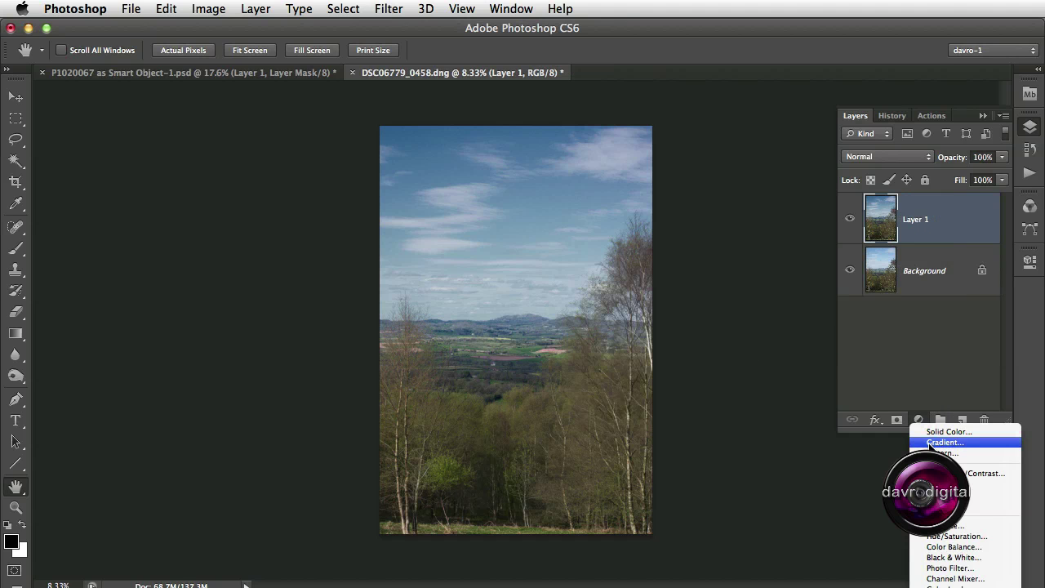
click(953, 537)
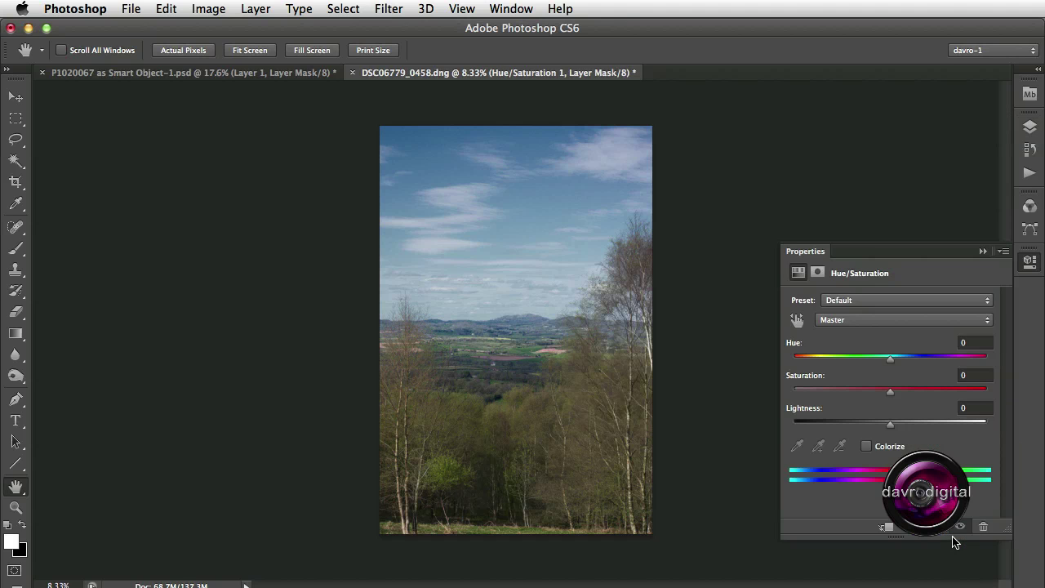
click(797, 321)
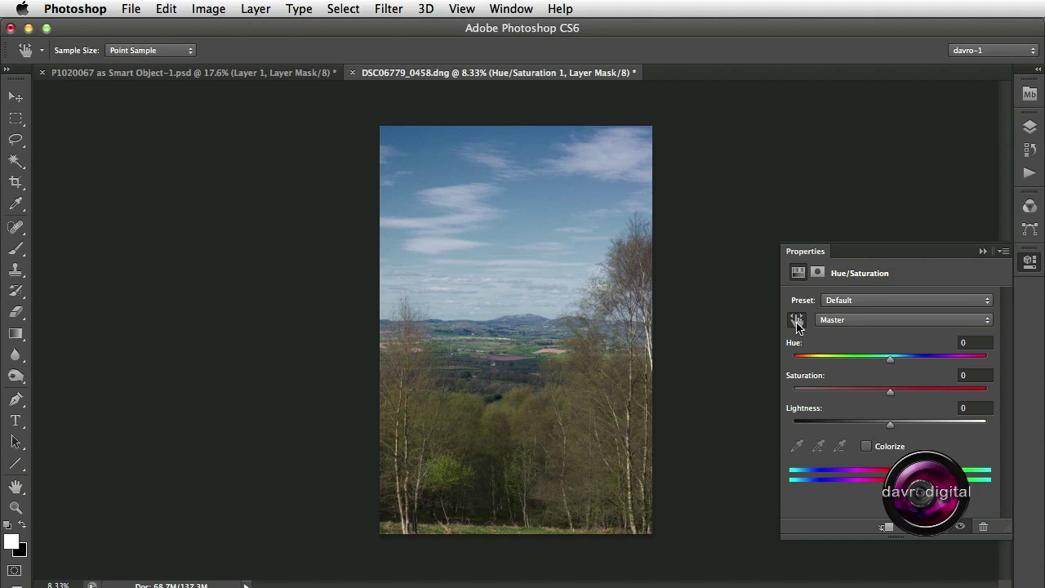
click(540, 207)
click(541, 207)
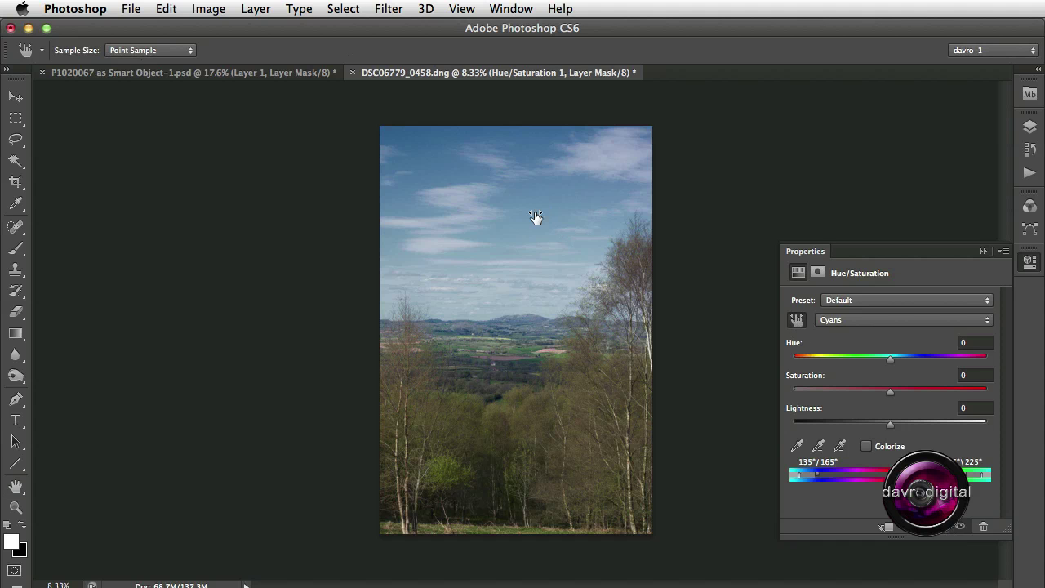
mouse_move(538, 216)
mouse_down()
mouse_move(562, 218)
mouse_move(544, 204)
mouse_up()
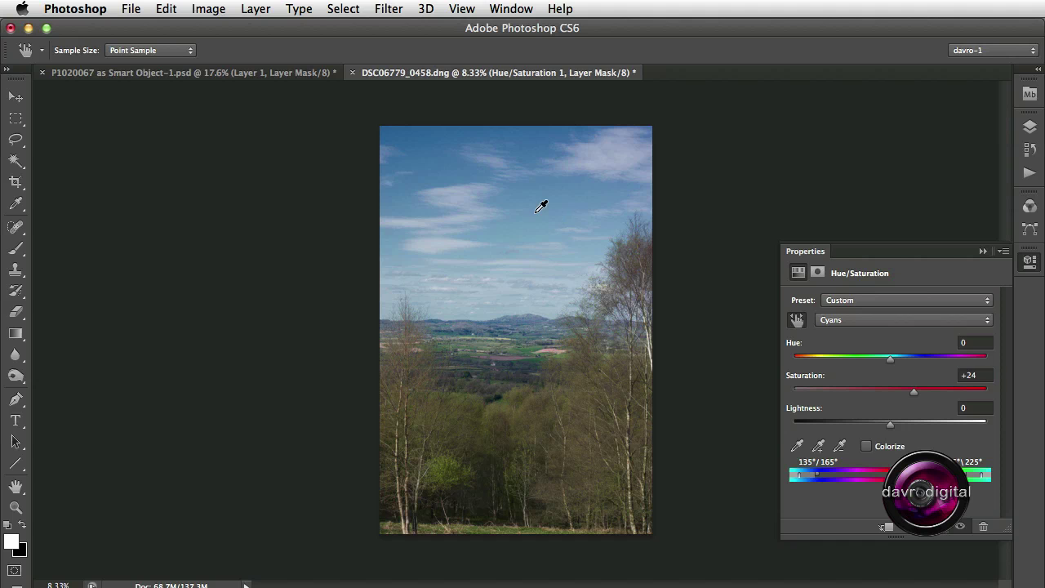
Adjust the Magentas saturation from the distant fields and set the woodland's Yellows saturation to +7 with on-image adjustment
click(507, 359)
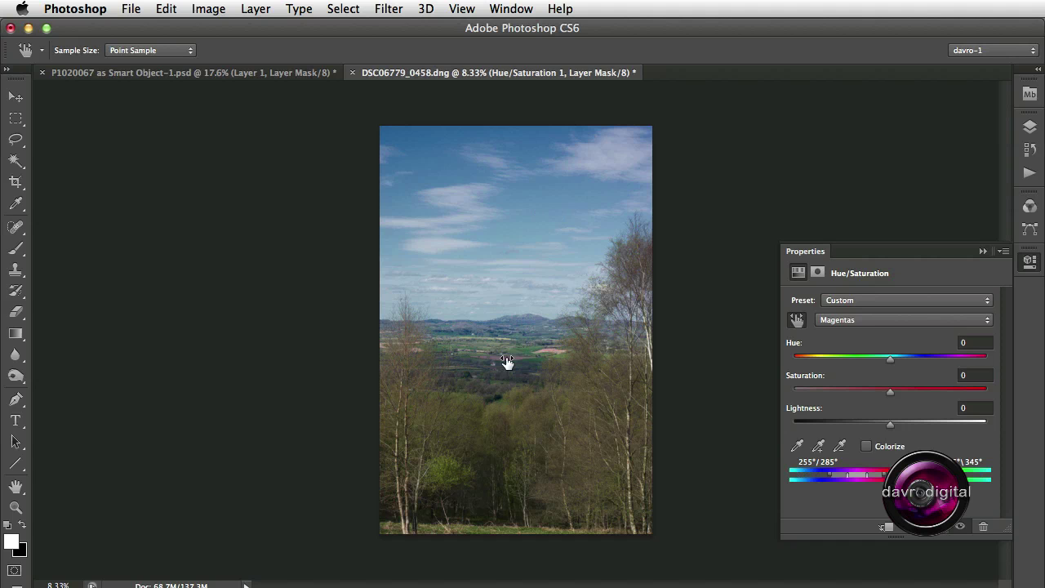
drag(509, 362, 514, 362)
click(501, 422)
drag(501, 422, 507, 423)
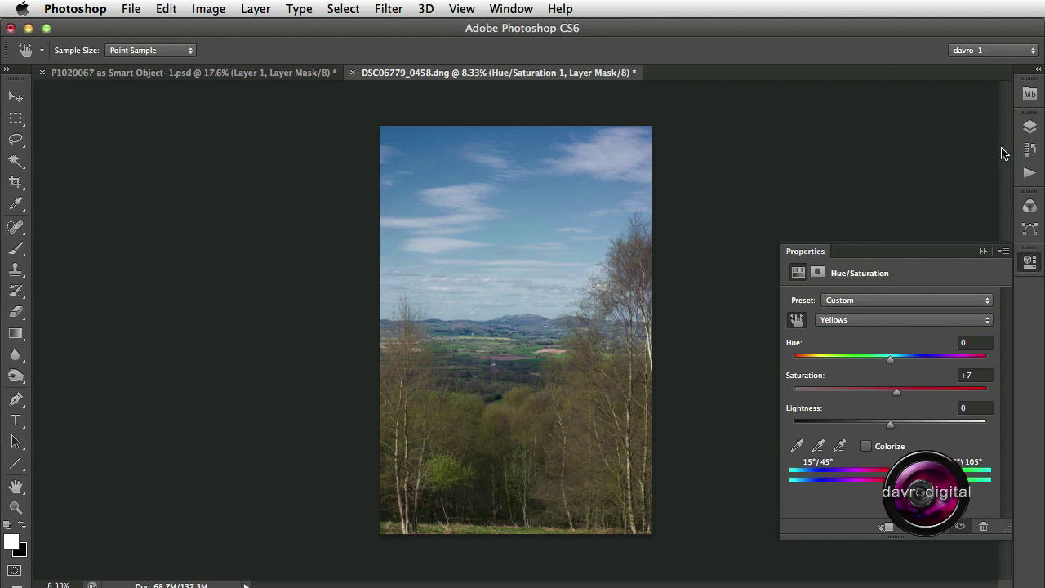
Isolate the Background layer and restore all layers to compare the original landscape with the finished edit
click(1030, 129)
click(1030, 129)
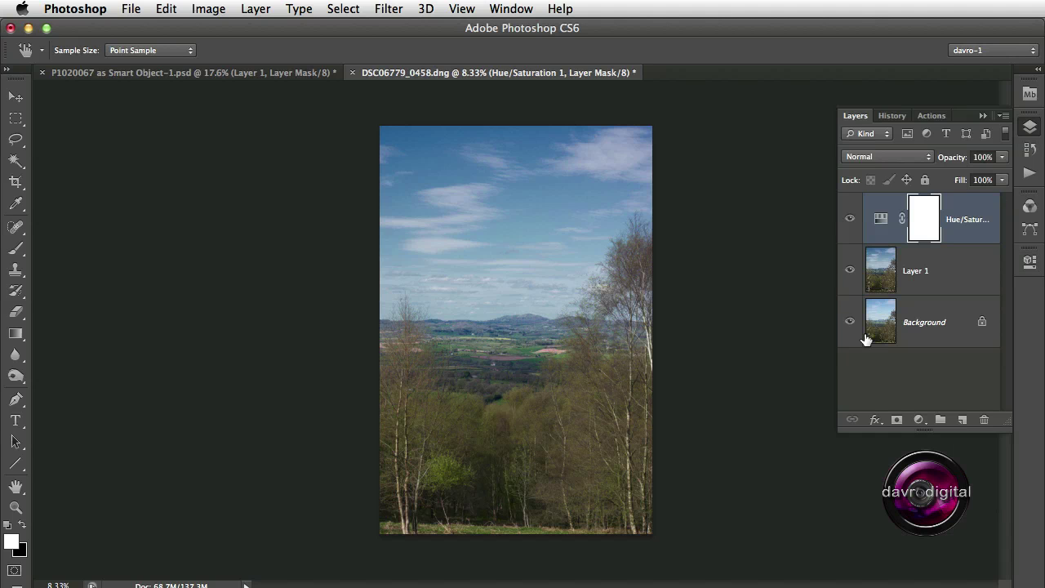
key(alt)
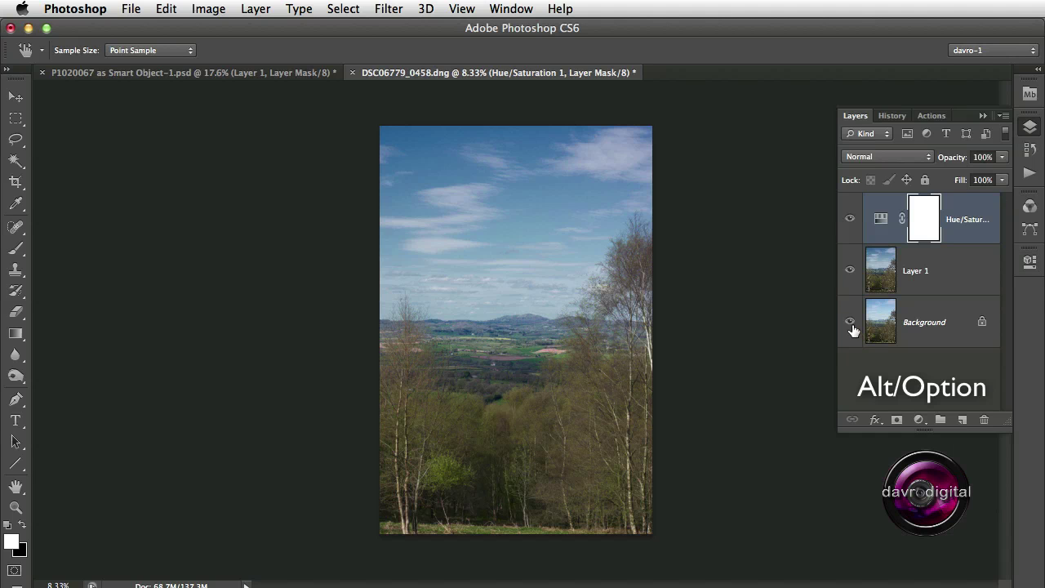
alt+click(849, 324)
alt+click(850, 323)
alt+click(849, 323)
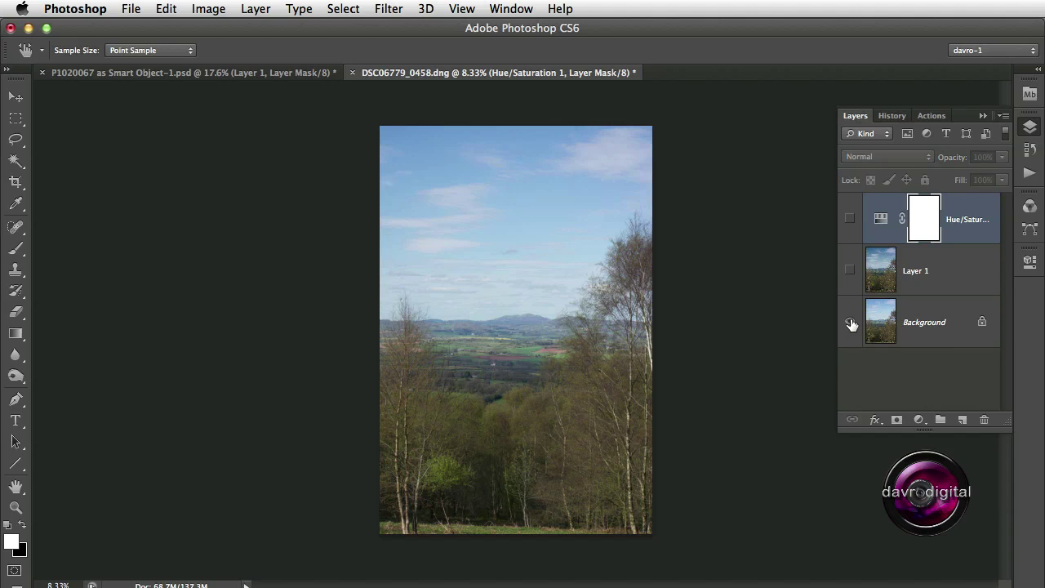
alt+click(849, 323)
Hide and show Layer 1 beneath the Hue/Saturation adjustment to compare its contribution, leaving it visible
click(850, 270)
click(849, 270)
click(850, 270)
click(850, 270)
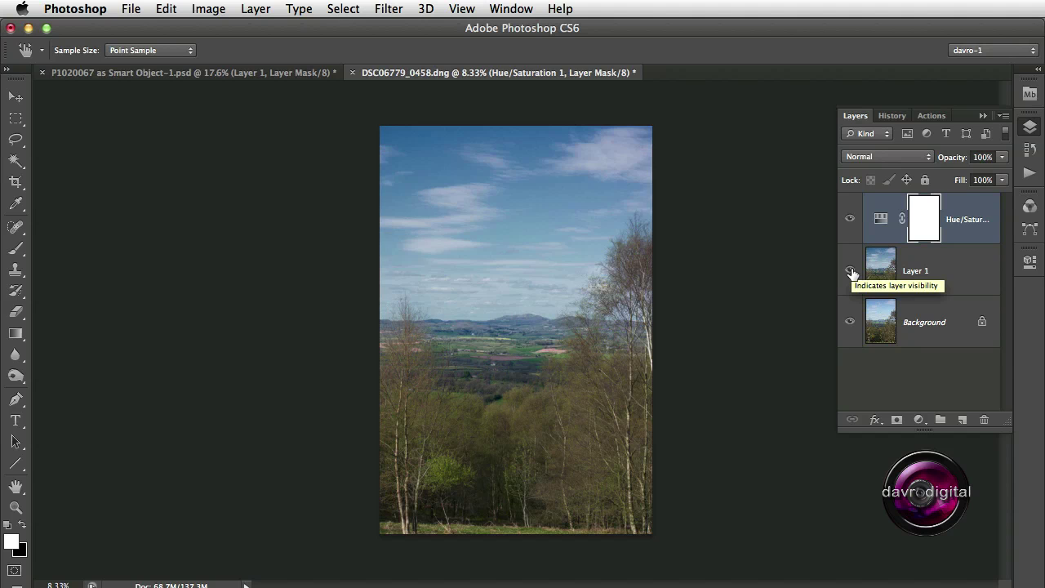